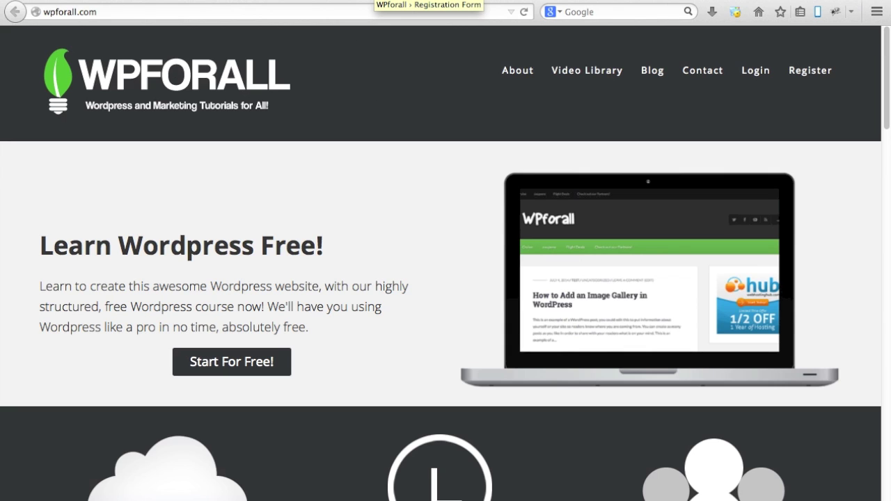
Step: Log in as the test subscriber user and dismiss Firefox's remember-password prompt
click(379, 0)
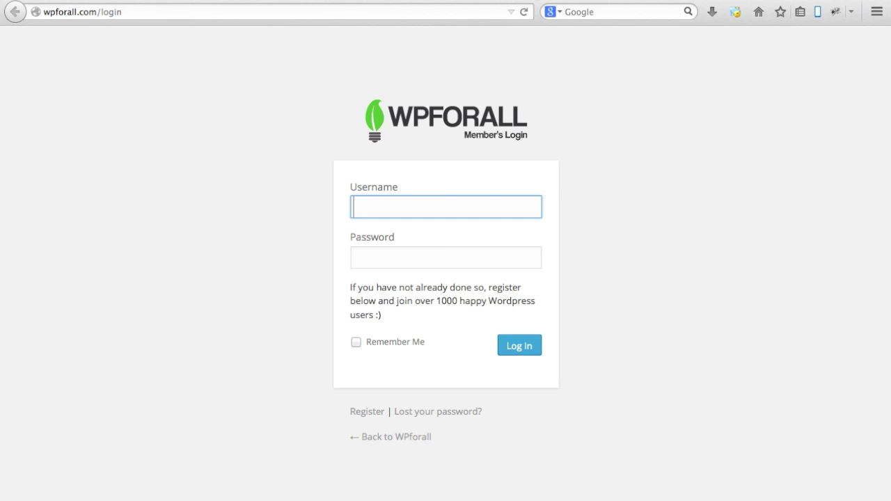
text(test)
key(Tab)
text(••••••)
click(142, 163)
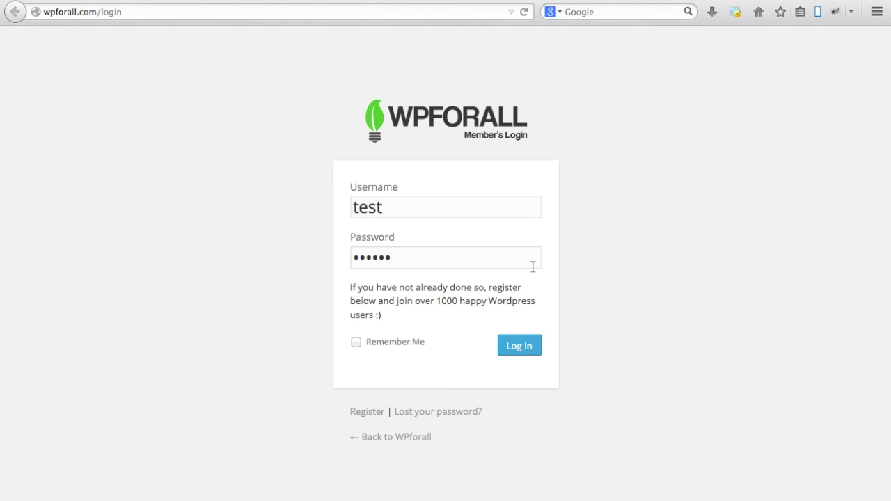
click(520, 346)
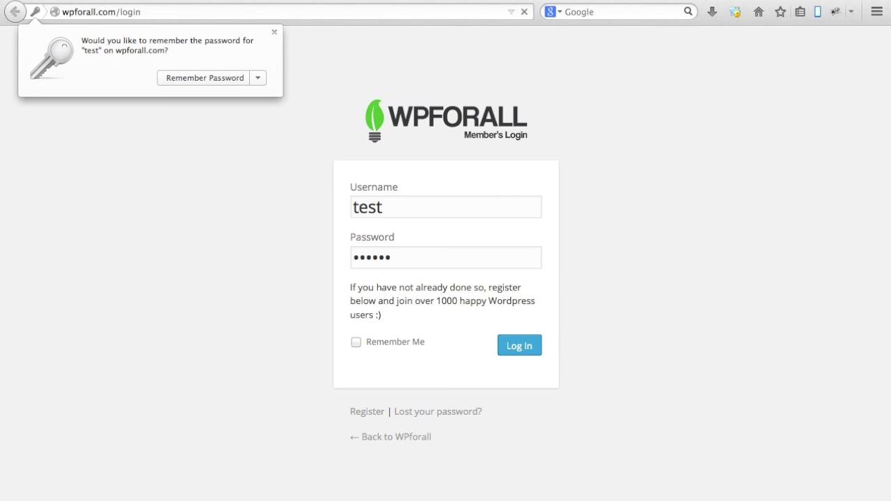
click(275, 35)
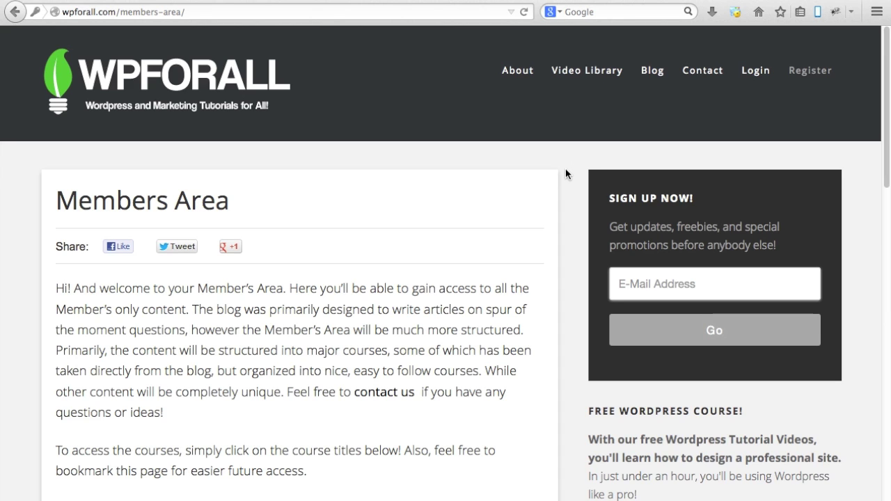
Step: Scroll the Members Area to review the logged-out registration notice, free courses list and sign-up form
scroll(567, 166, down, 5)
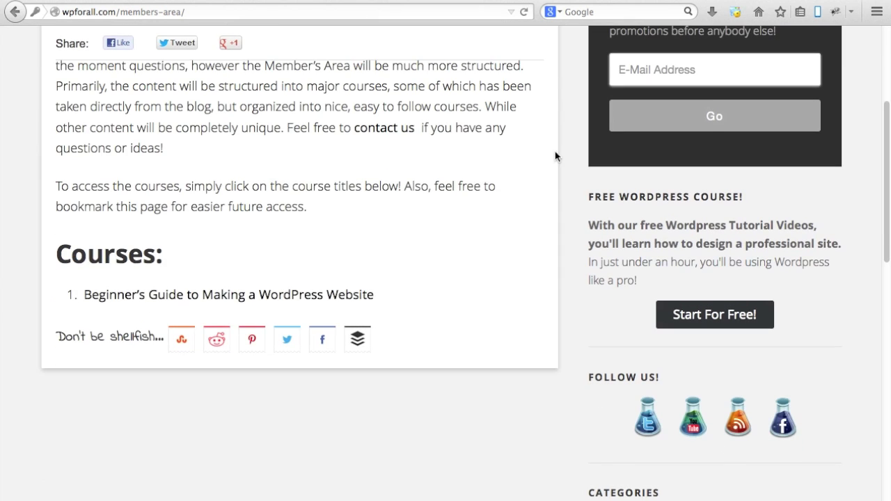
scroll(559, 233, up, 5)
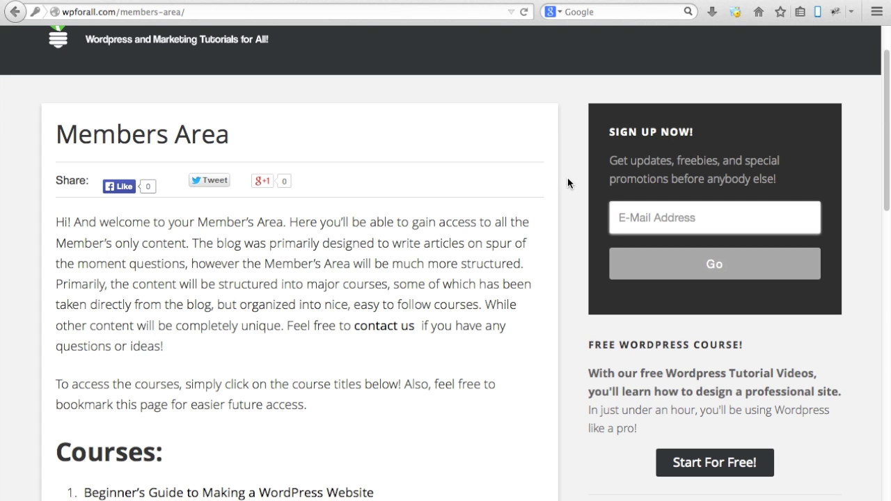
scroll(567, 179, up, 2)
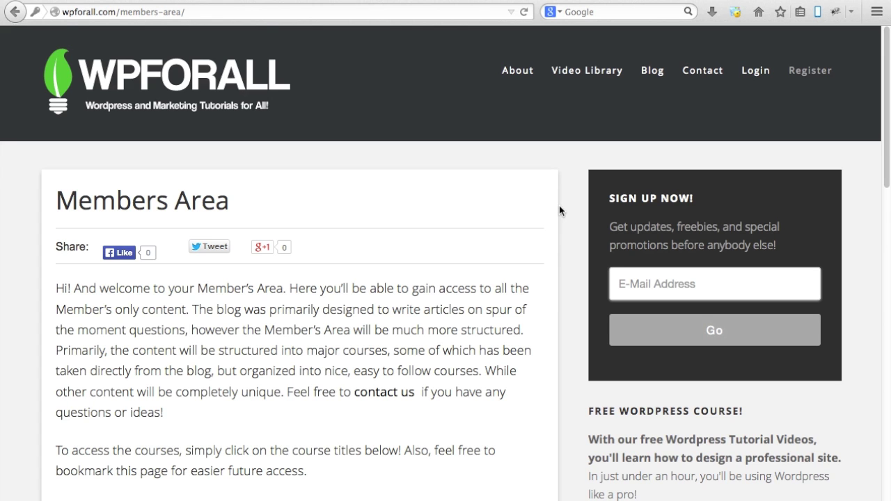
scroll(558, 205, down, 2)
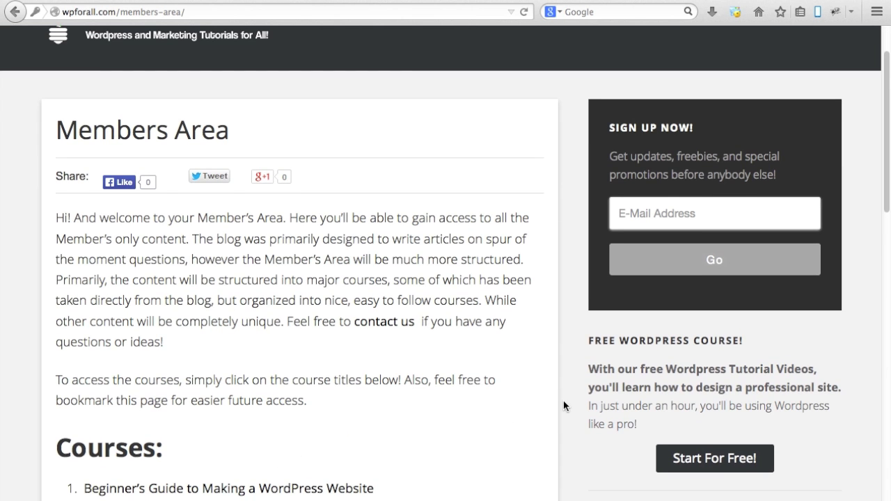
scroll(562, 399, down, 1)
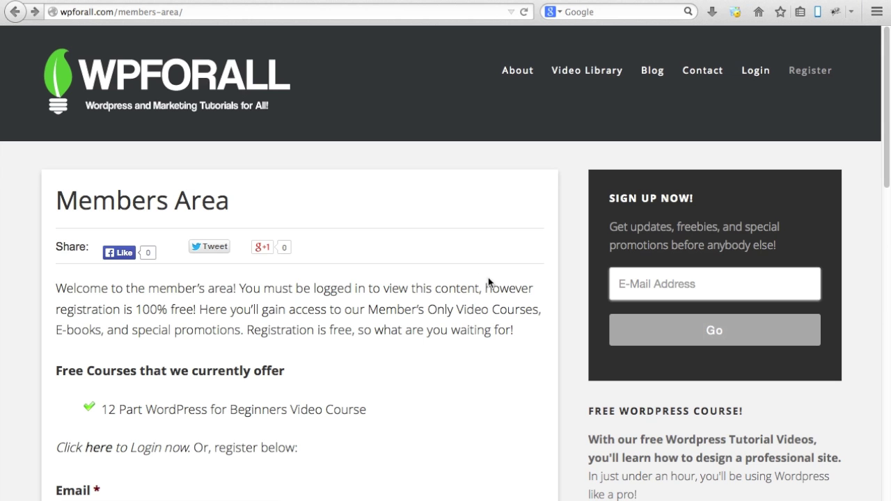
scroll(488, 277, down, 3)
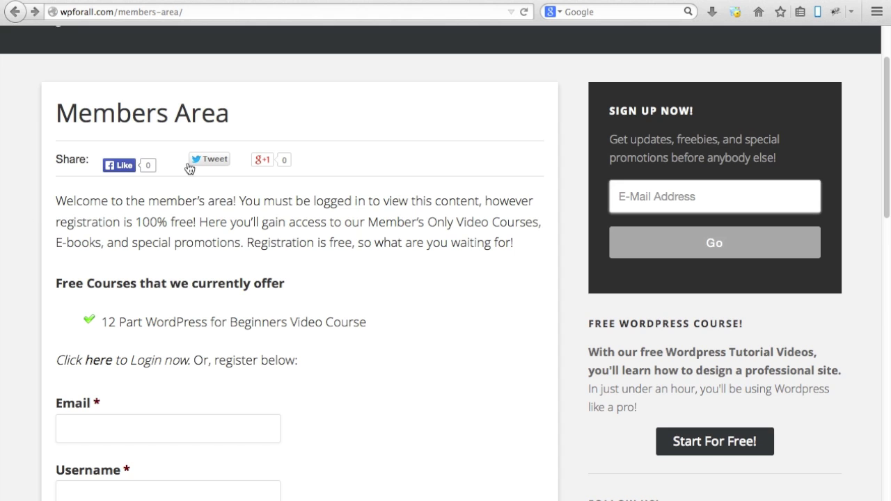
Step: Highlight the logged-out welcome paragraph, then return to the member view listing the Beginner's Guide course
scroll(264, 262, down, 1)
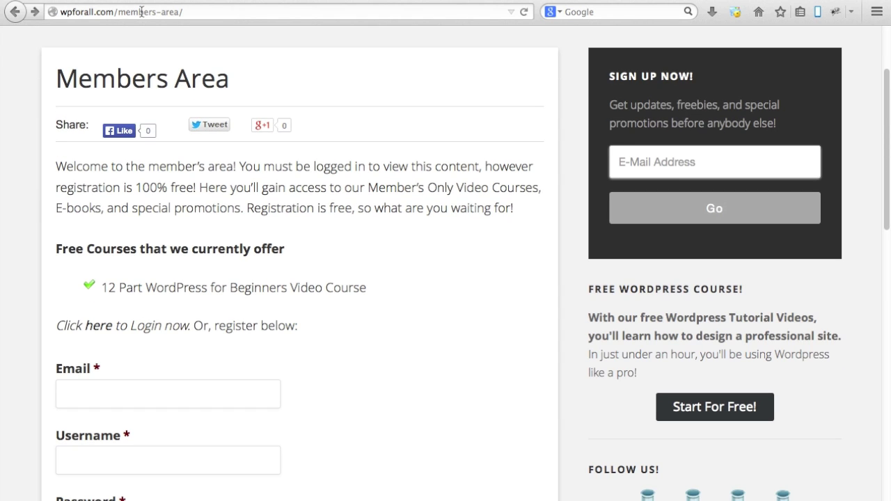
scroll(571, 272, down, 1)
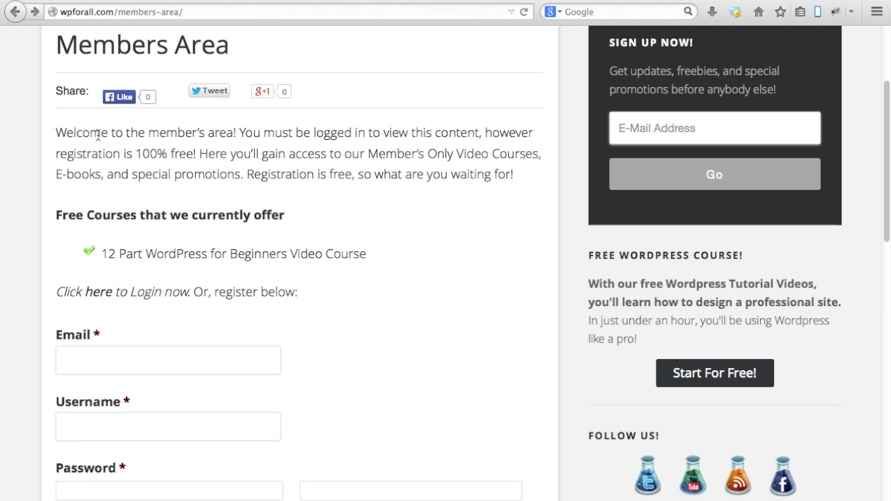
drag(55, 132, 545, 185)
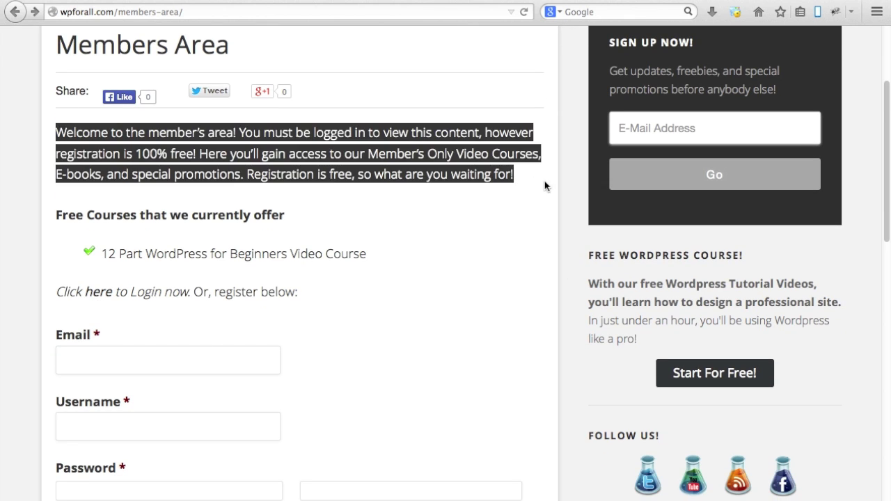
click(511, 226)
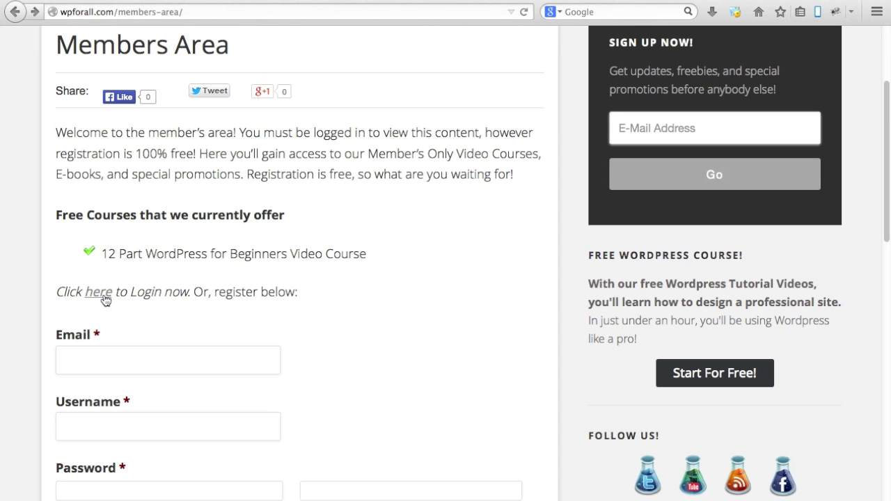
scroll(351, 363, down, 3)
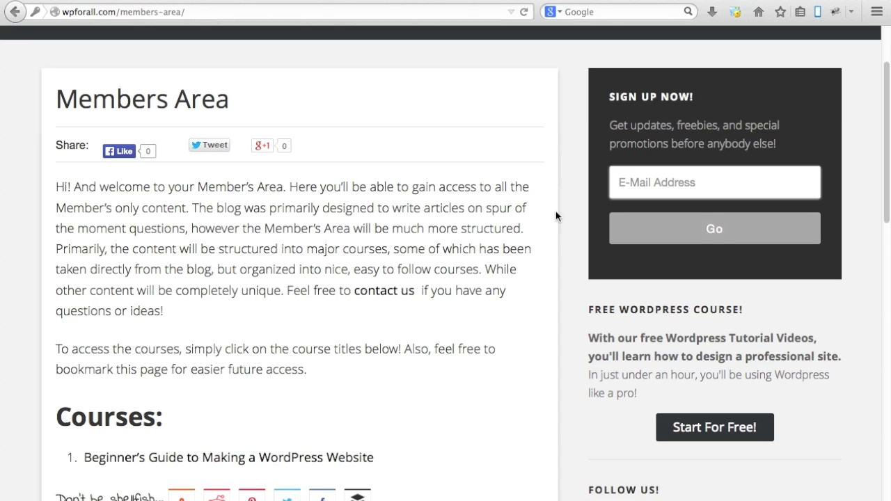
Step: Open the Beginner's Guide course and its Unit 4 lesson, Installing a WordPress Theme
click(308, 457)
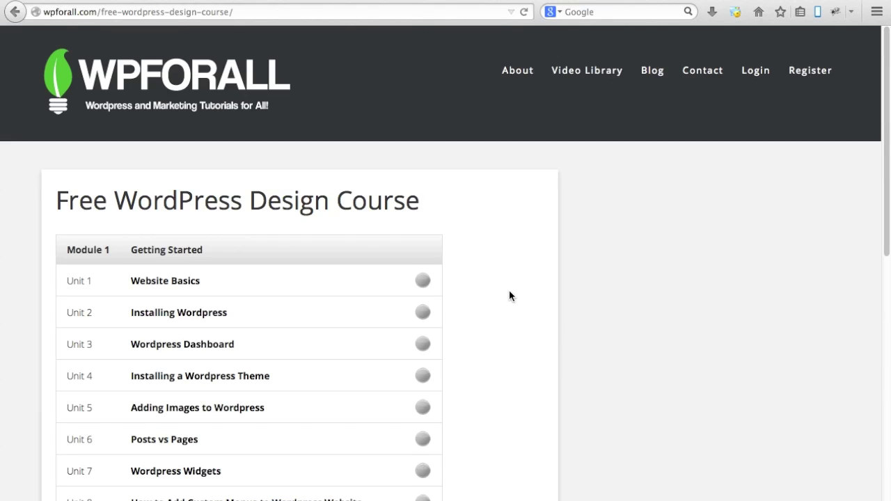
scroll(508, 297, down, 3)
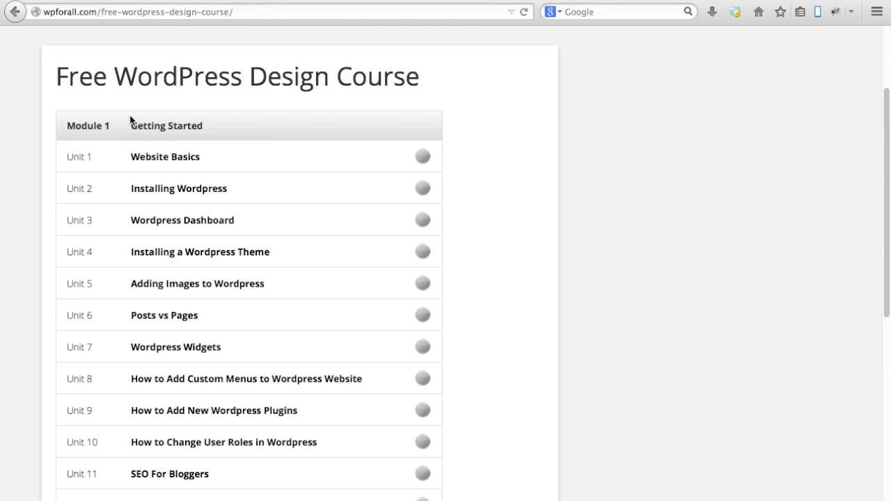
click(199, 252)
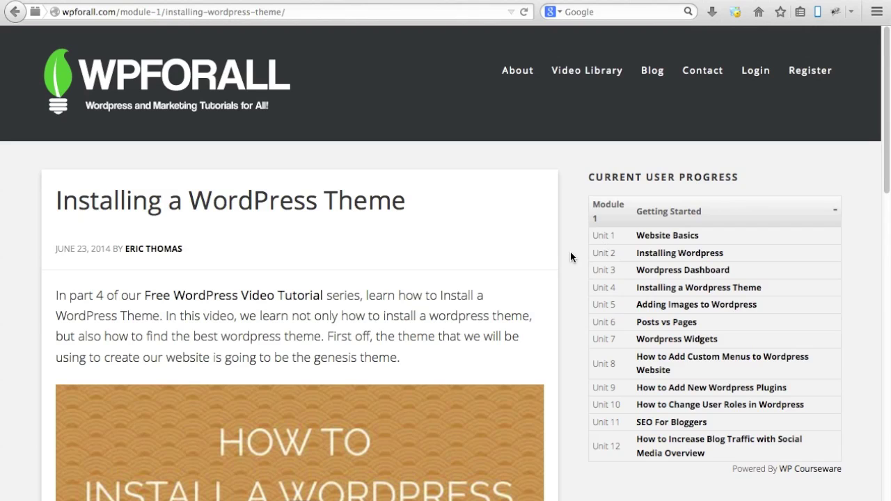
scroll(570, 254, down, 10)
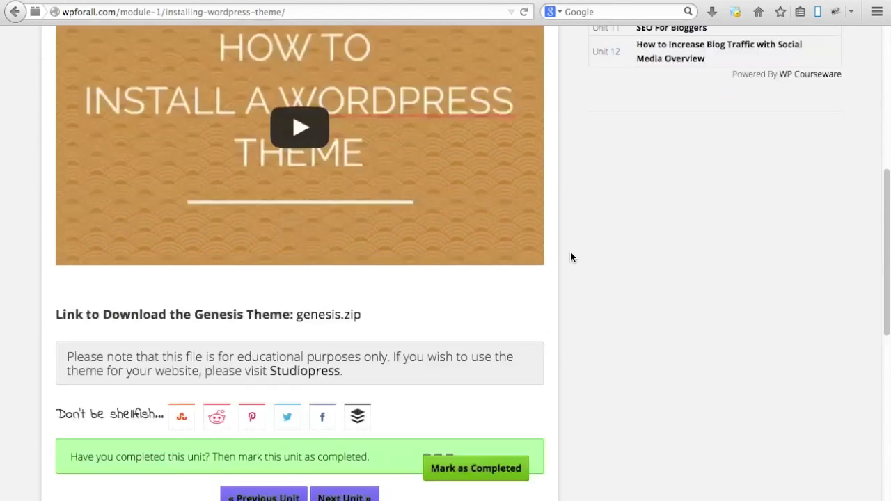
Step: Scroll through the Unit 4 lesson and its Current User Progress sidebar
scroll(570, 258, down, 4)
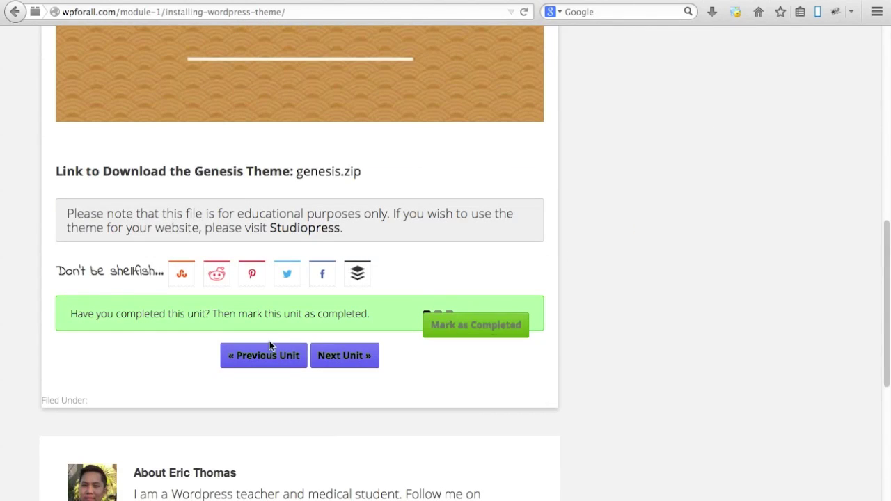
scroll(613, 346, up, 12)
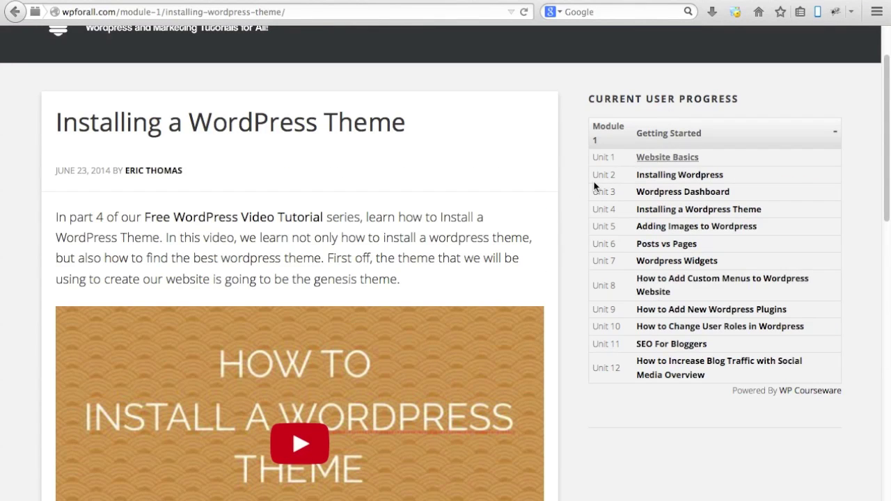
scroll(571, 188, up, 2)
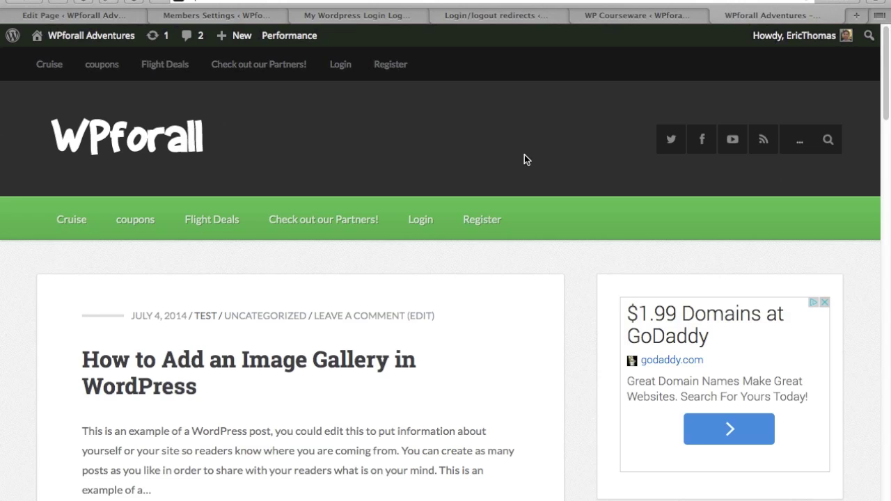
click(241, 17)
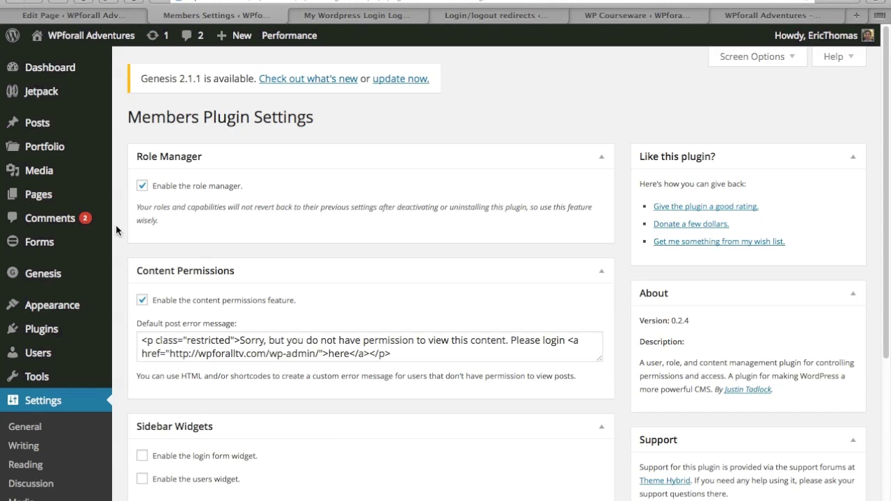
scroll(116, 226, down, 3)
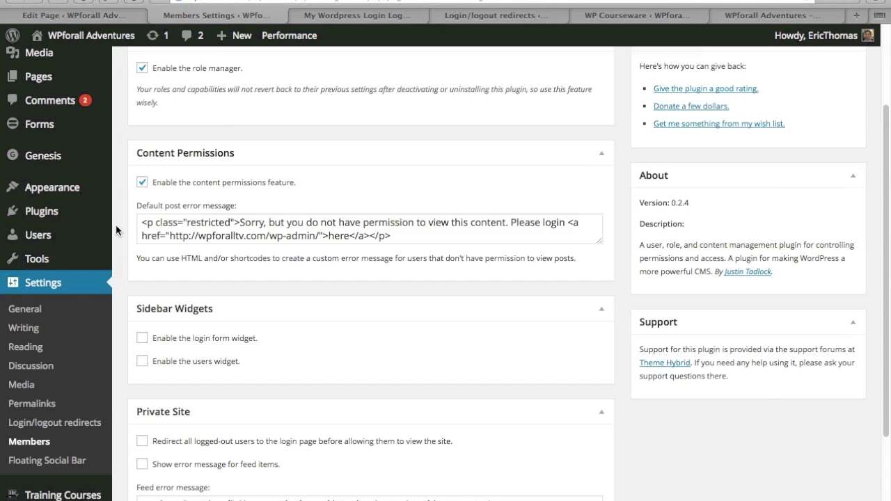
scroll(116, 224, up, 3)
scroll(116, 224, down, 6)
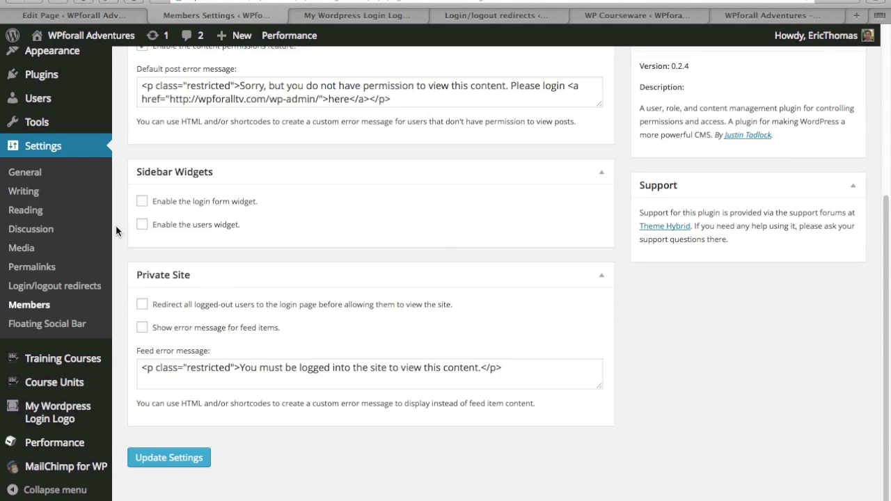
scroll(116, 224, up, 6)
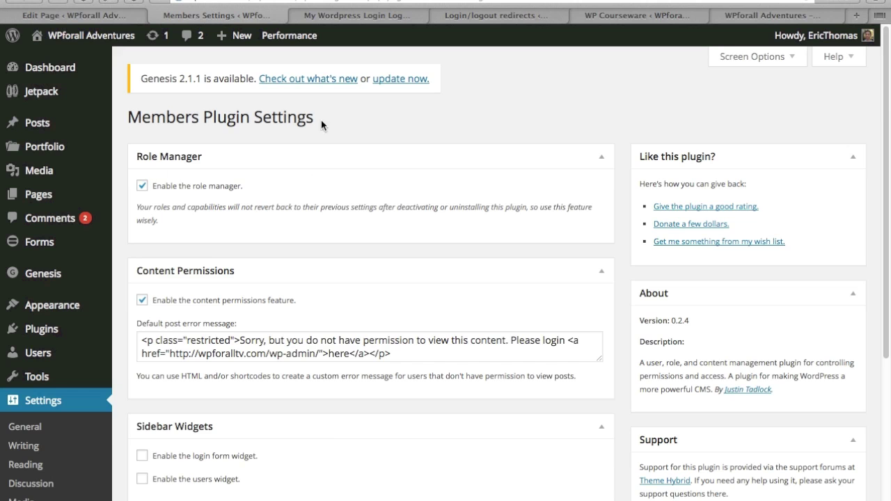
scroll(619, 174, down, 5)
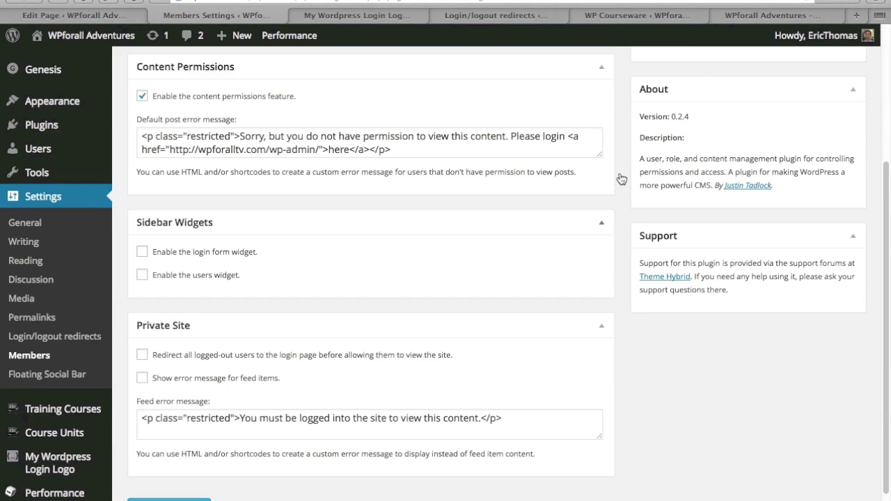
scroll(621, 180, up, 3)
click(426, 257)
Step: Enlarge the Default post error message field and highlight parts of it, including 'Sorry, but'
key(super+a)
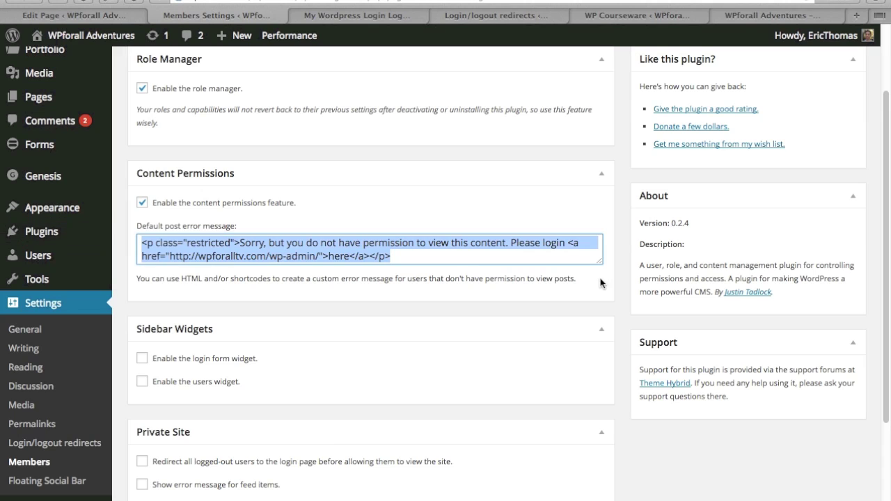
drag(600, 259, 600, 479)
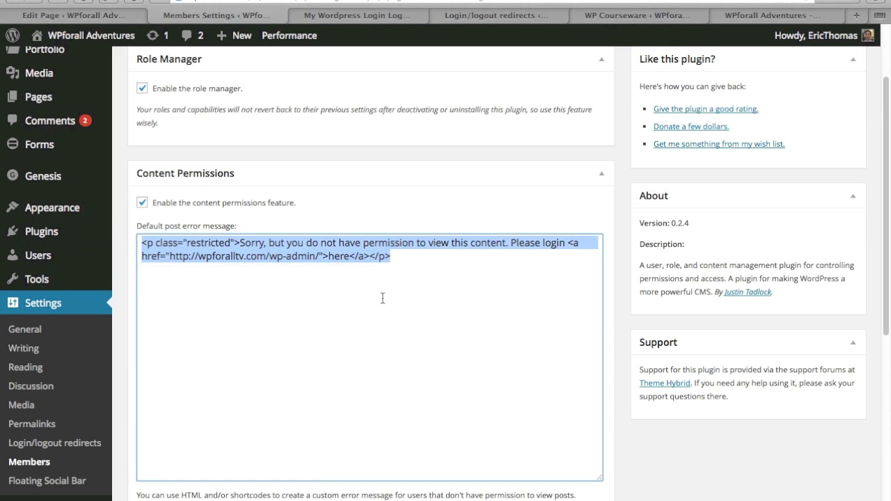
click(415, 267)
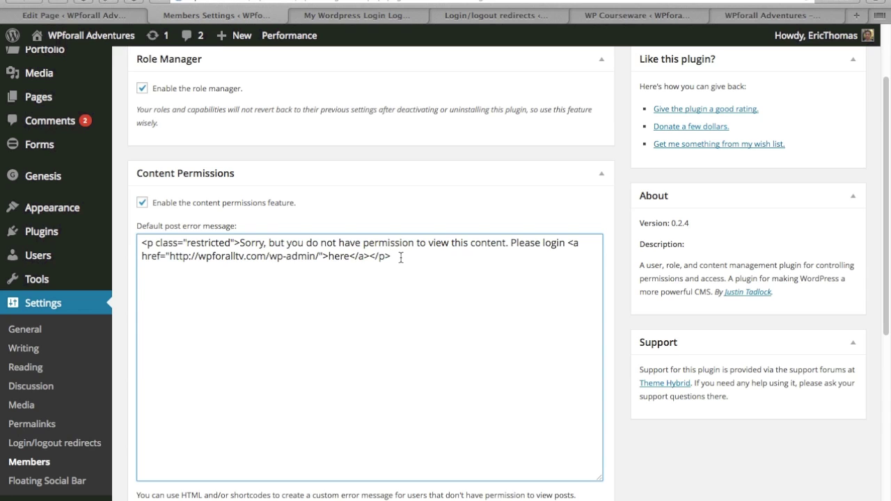
drag(392, 256, 124, 231)
click(417, 265)
drag(239, 243, 283, 243)
click(409, 263)
Step: Scroll the Members settings, then return to editing the Member's Area page
scroll(617, 269, down, 6)
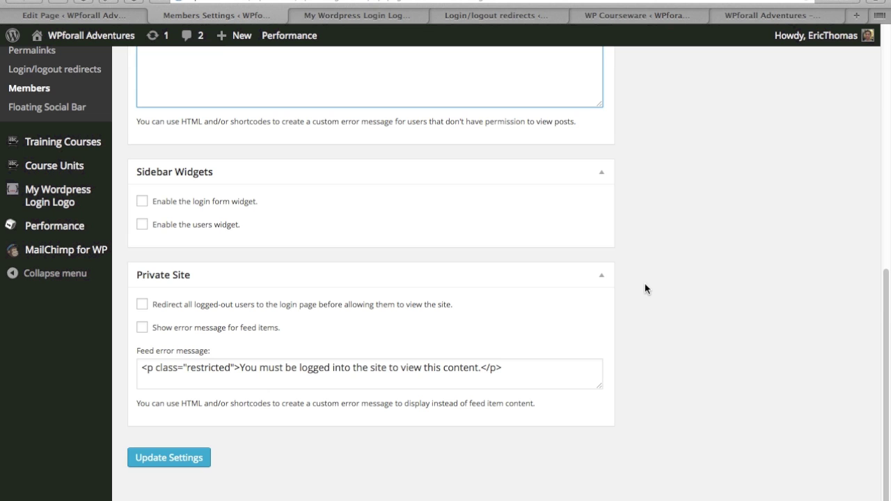
scroll(635, 263, up, 10)
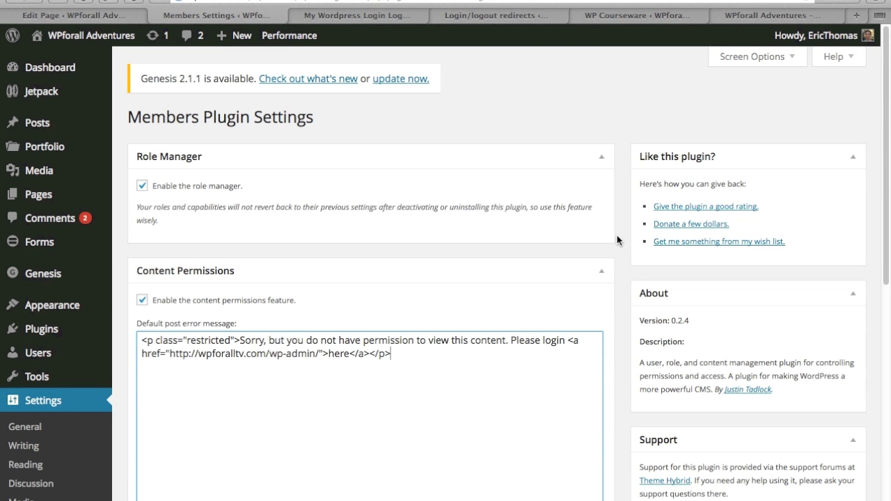
click(100, 21)
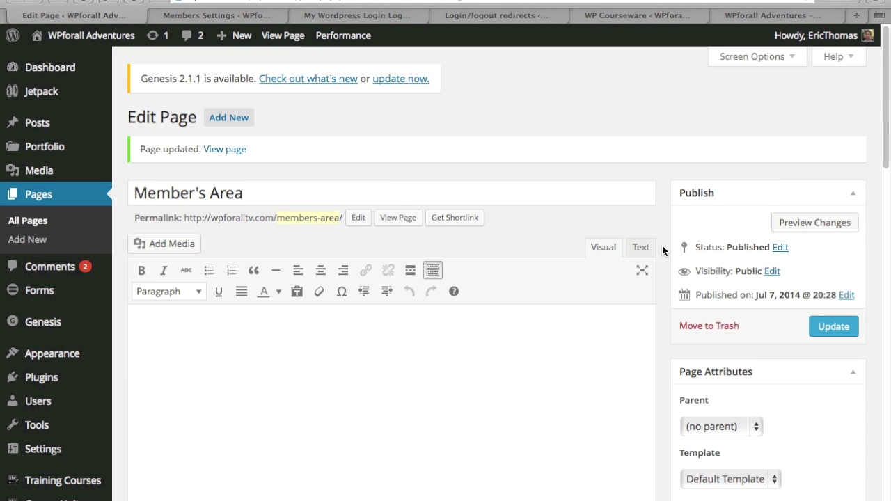
scroll(663, 251, down, 3)
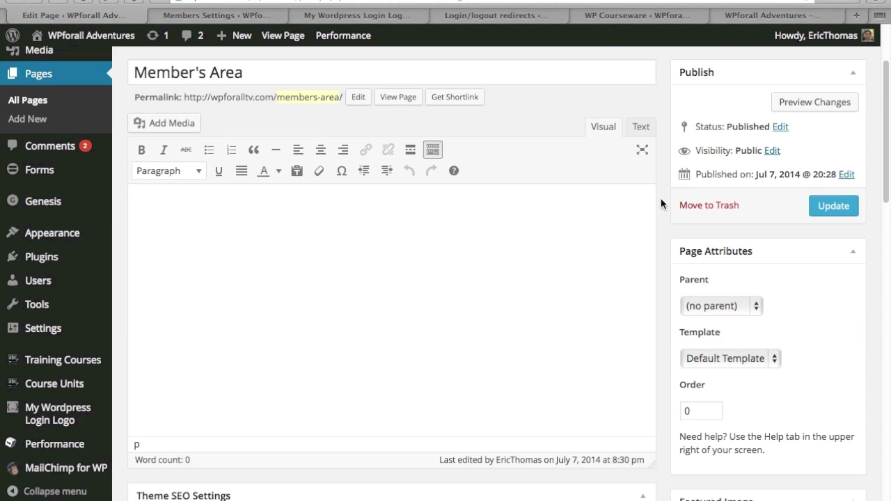
scroll(661, 200, down, 20)
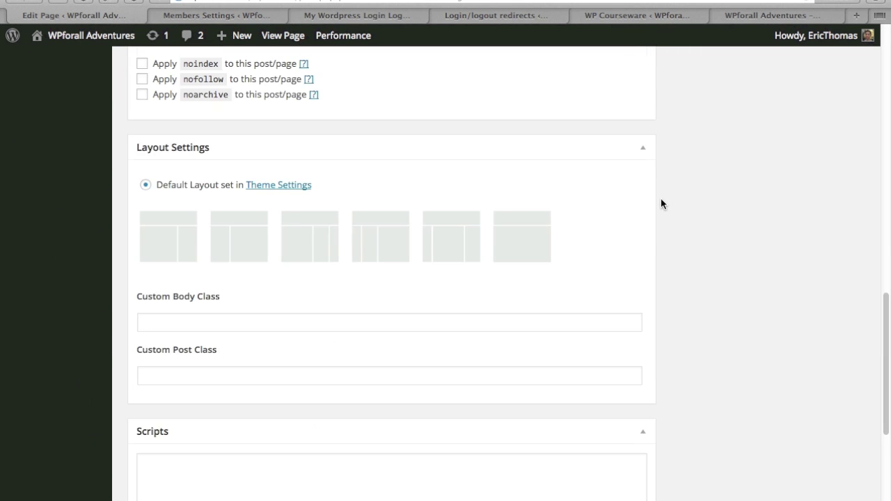
scroll(661, 203, down, 8)
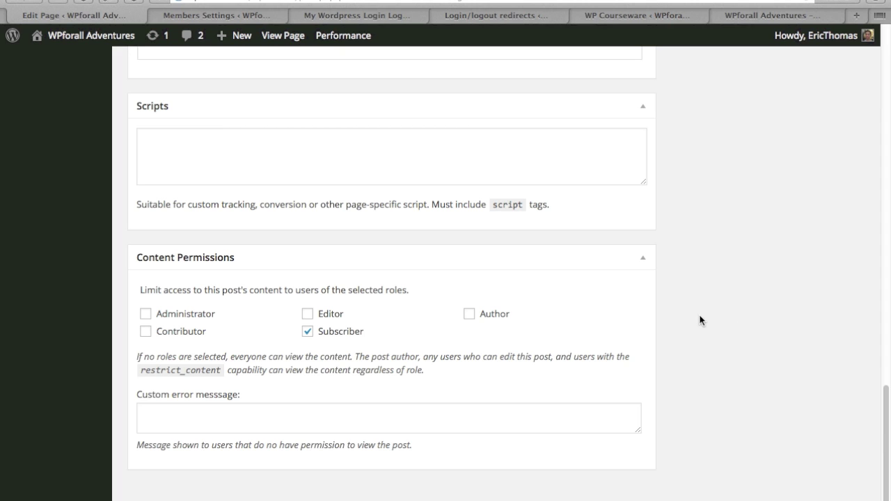
click(291, 424)
click(679, 416)
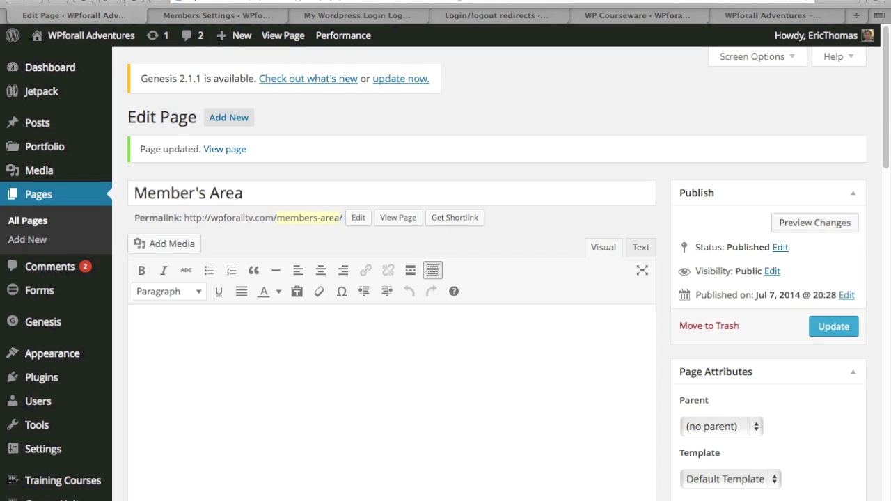
Step: Review the login logo settings' Logo Image URL, then bring up the login/logout redirect rules
click(381, 15)
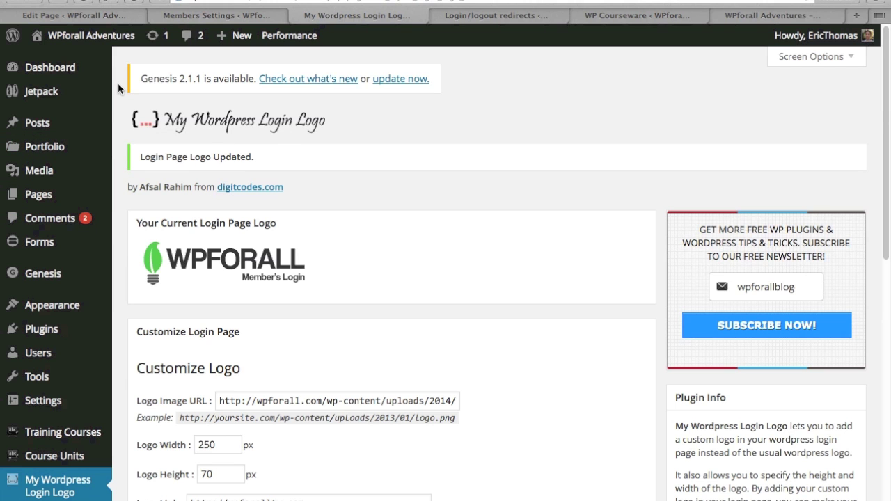
scroll(117, 82, down, 3)
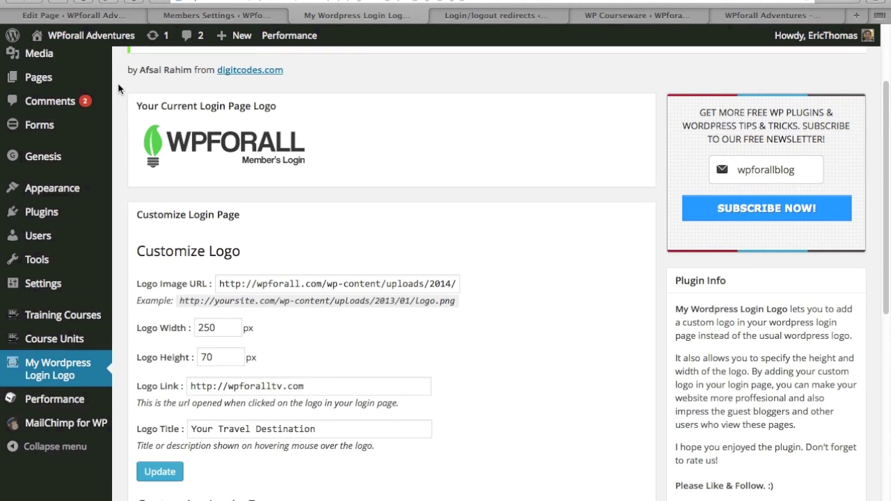
triple_click(336, 283)
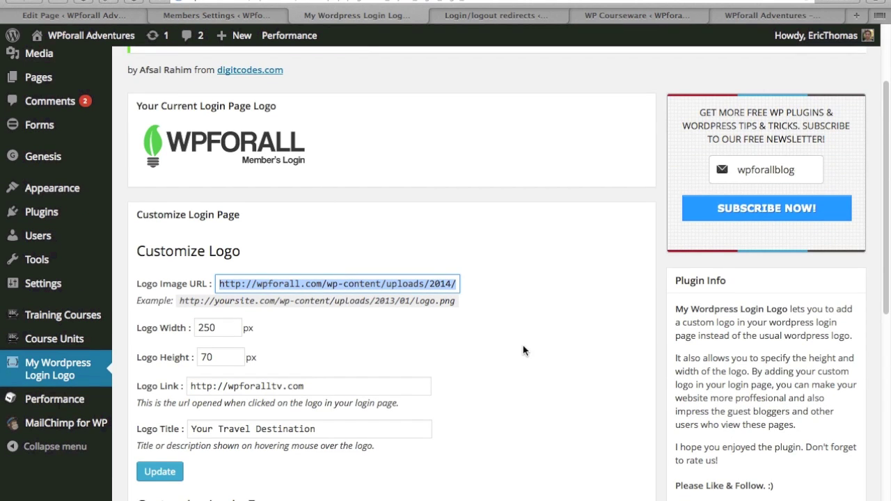
scroll(523, 348, down, 6)
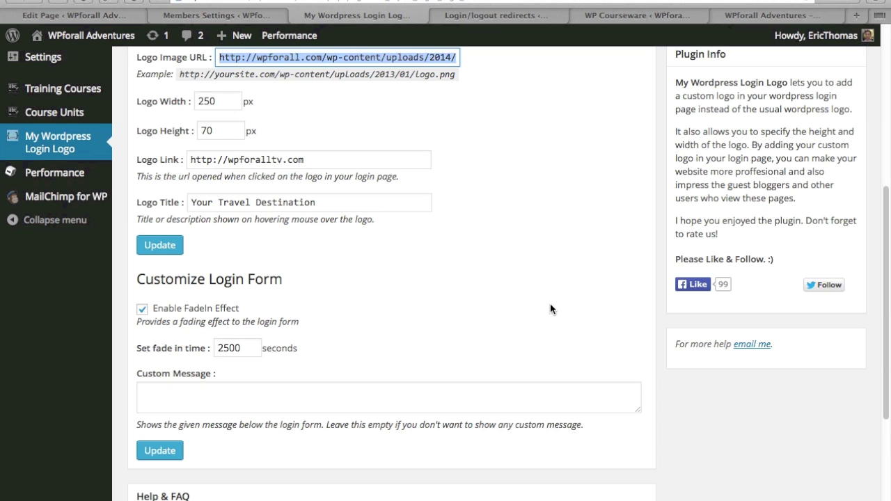
key(Return)
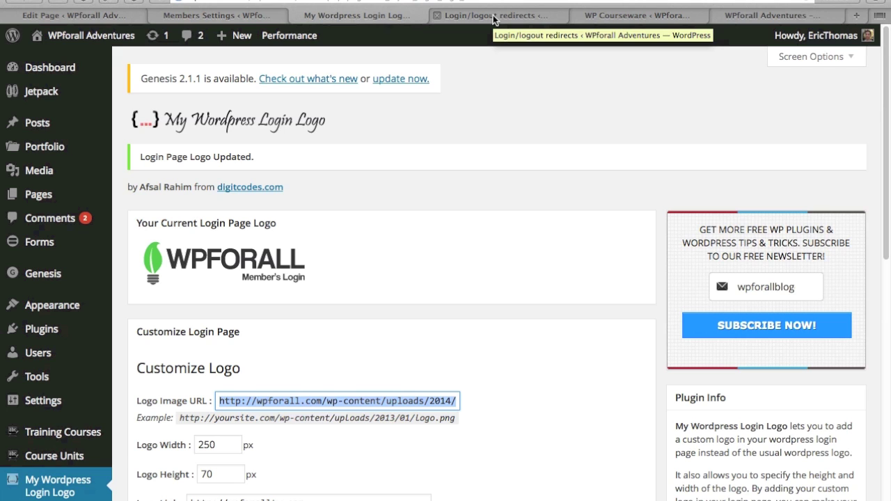
click(492, 17)
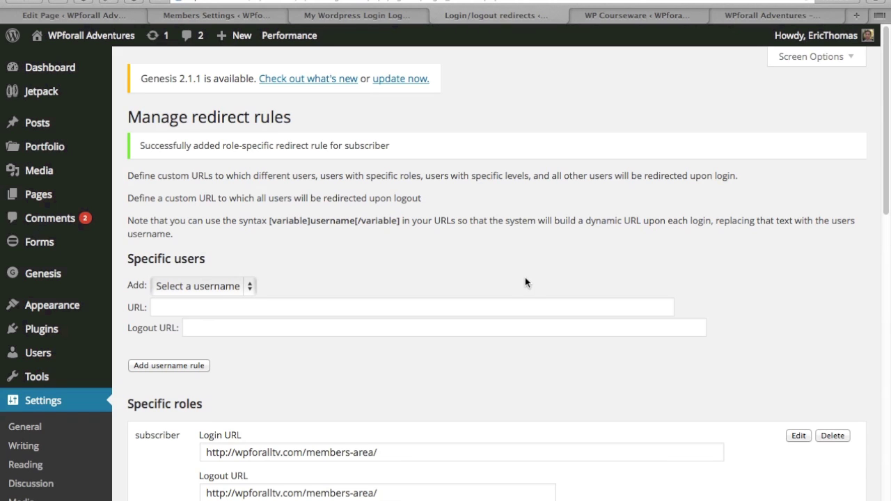
Step: Highlight the Specific roles heading and the subscriber role in the redirect rules
scroll(525, 282, down, 3)
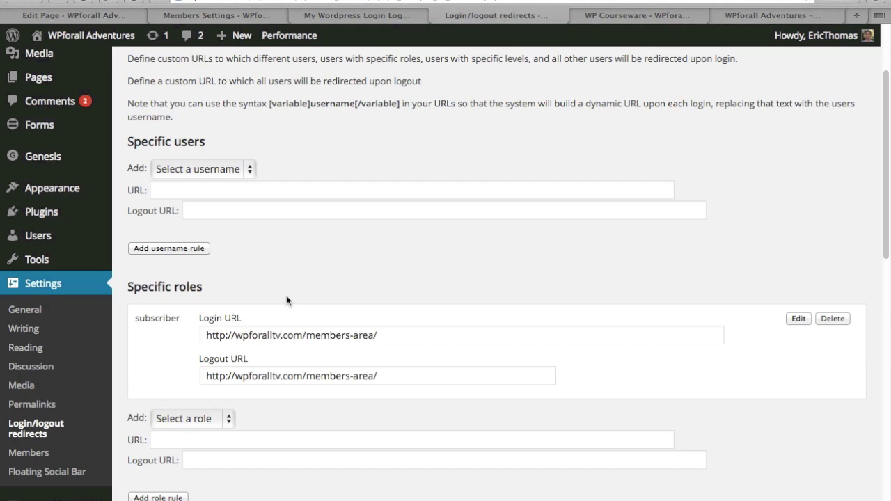
drag(127, 291, 251, 292)
click(243, 291)
double_click(159, 319)
click(290, 287)
double_click(175, 318)
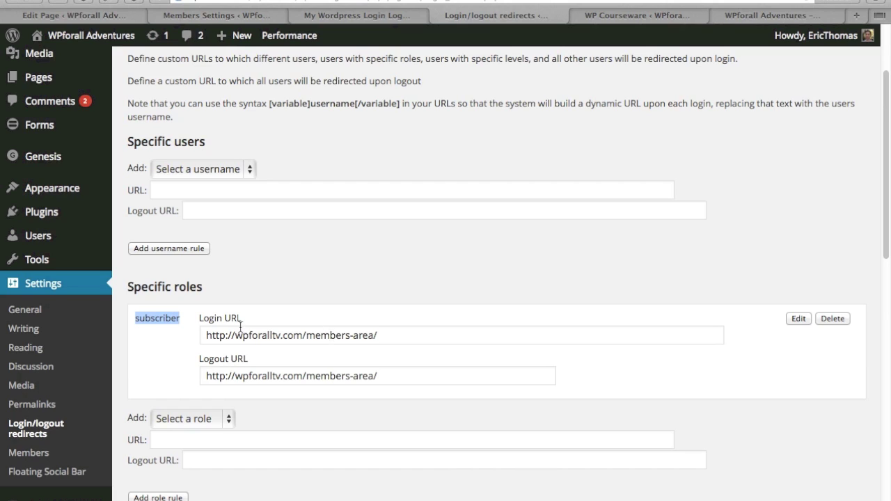
Step: Inspect the subscriber's login and logout redirect URLs, then open the My Training Courses list
click(414, 332)
key(ctrl+a)
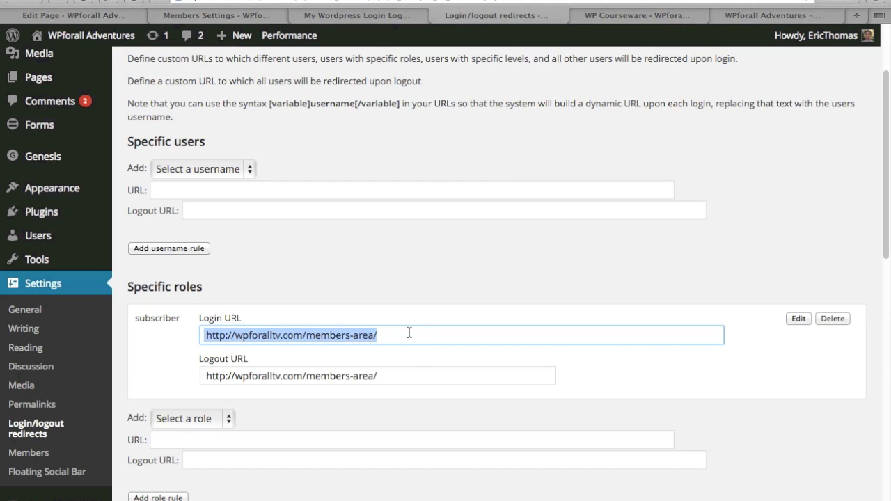
drag(400, 376, 168, 364)
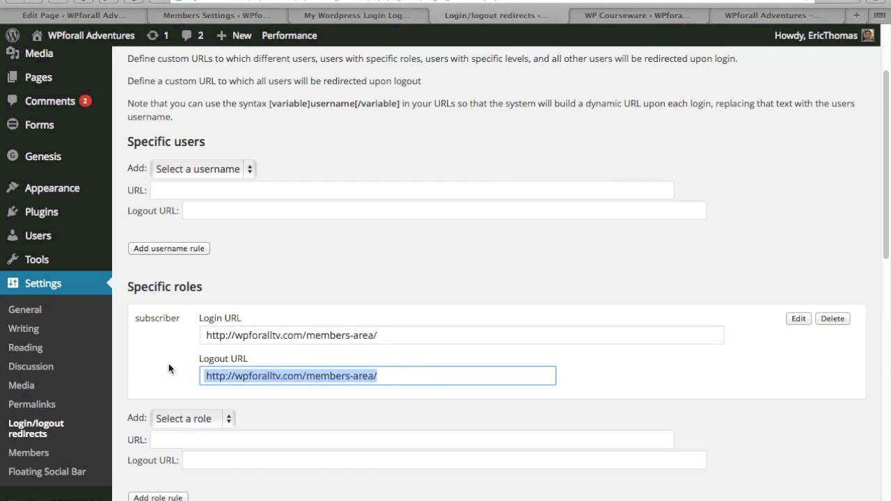
click(169, 361)
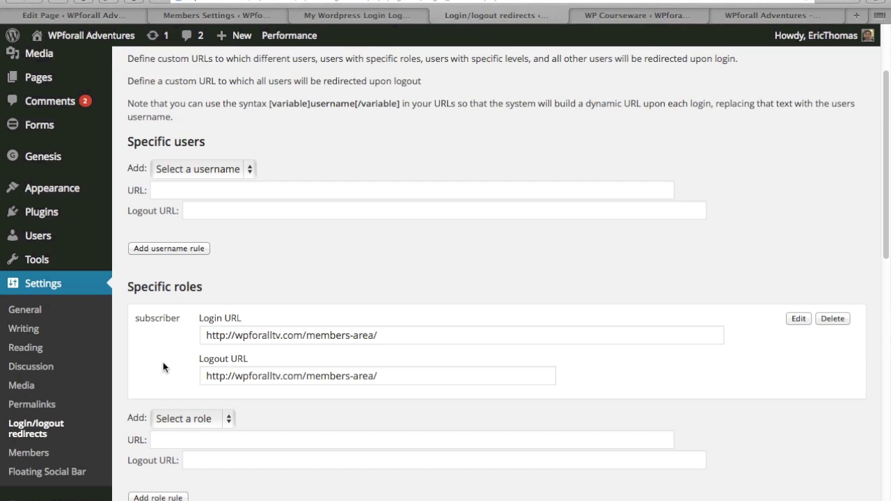
triple_click(265, 335)
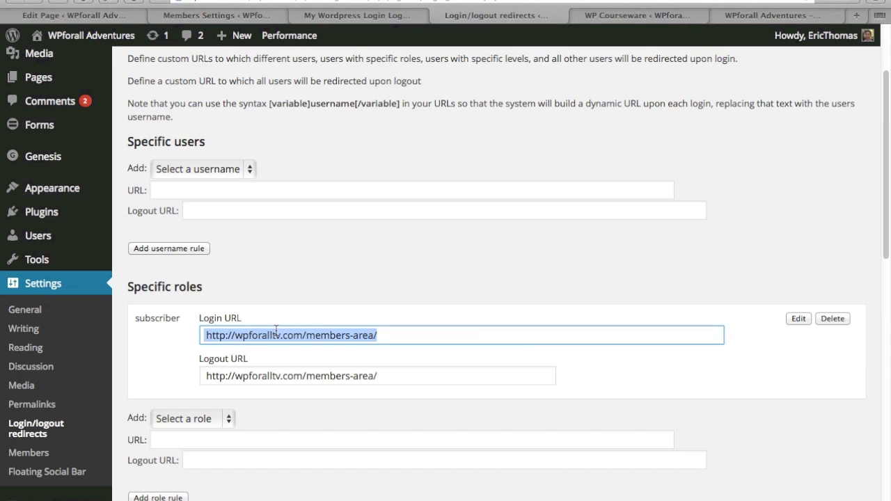
click(631, 360)
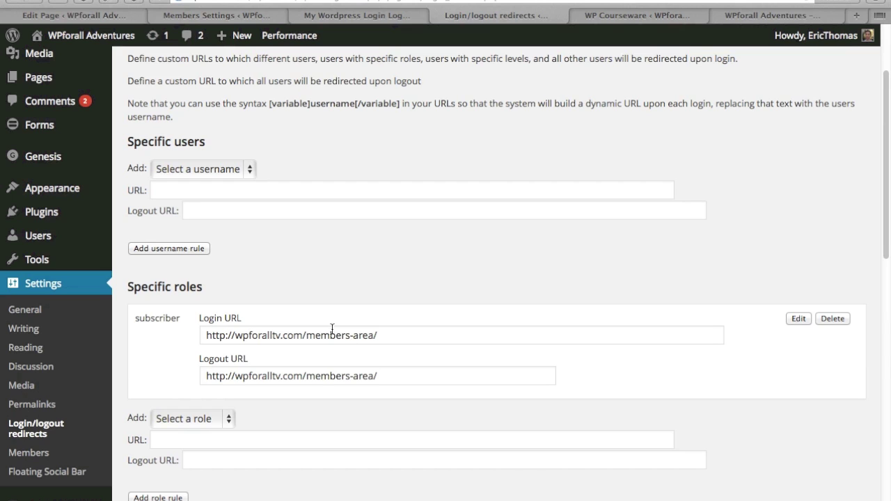
scroll(343, 287, up, 3)
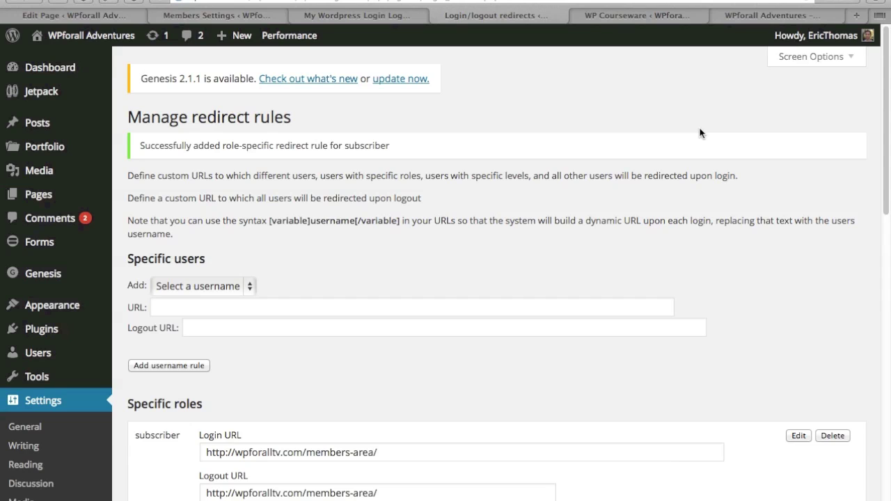
click(656, 16)
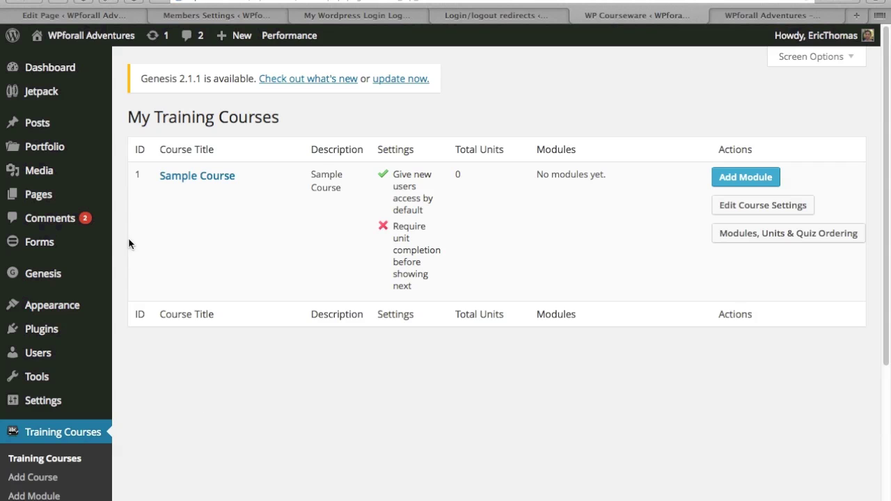
scroll(114, 249, down, 3)
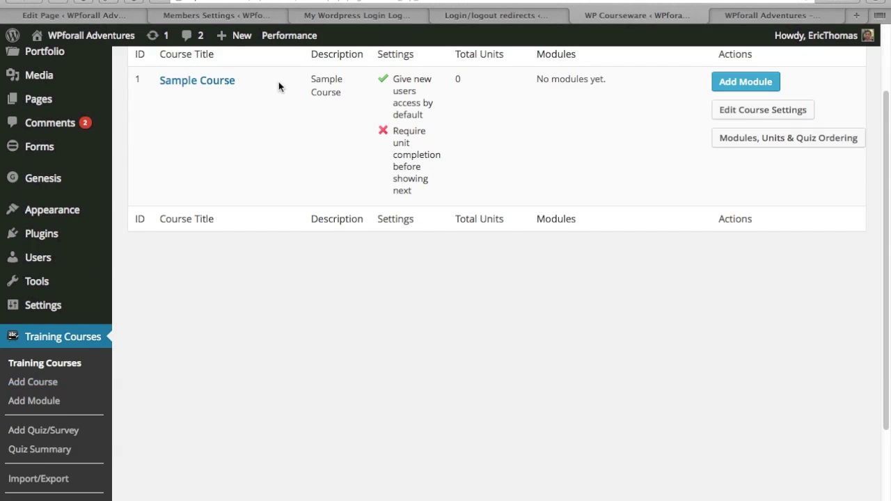
scroll(208, 299, down, 4)
mouse_move(85, 419)
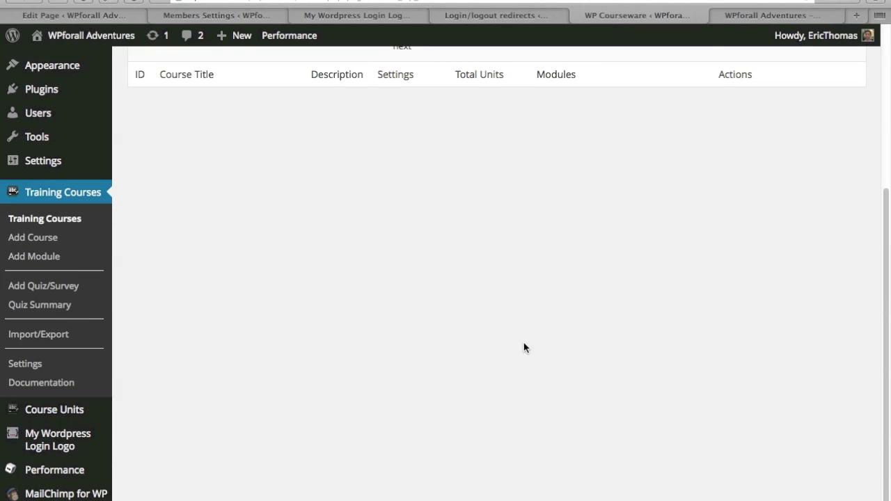
scroll(523, 342, up, 7)
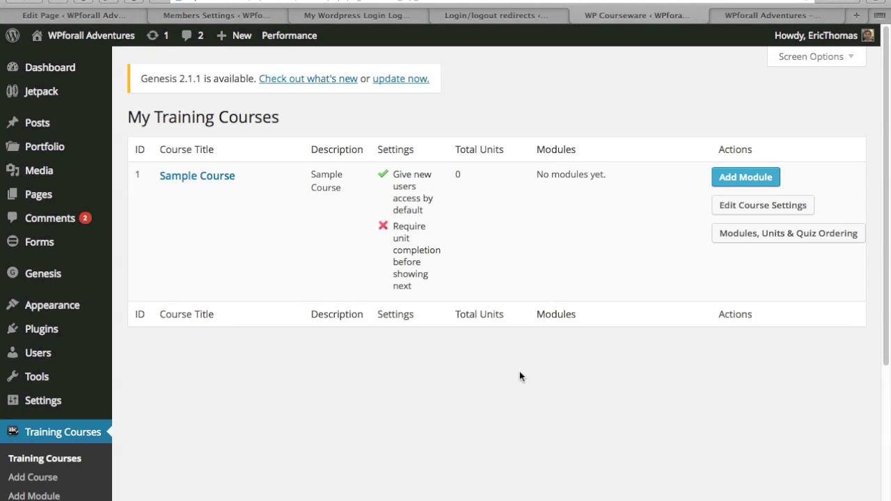
scroll(508, 362, down, 5)
click(128, 430)
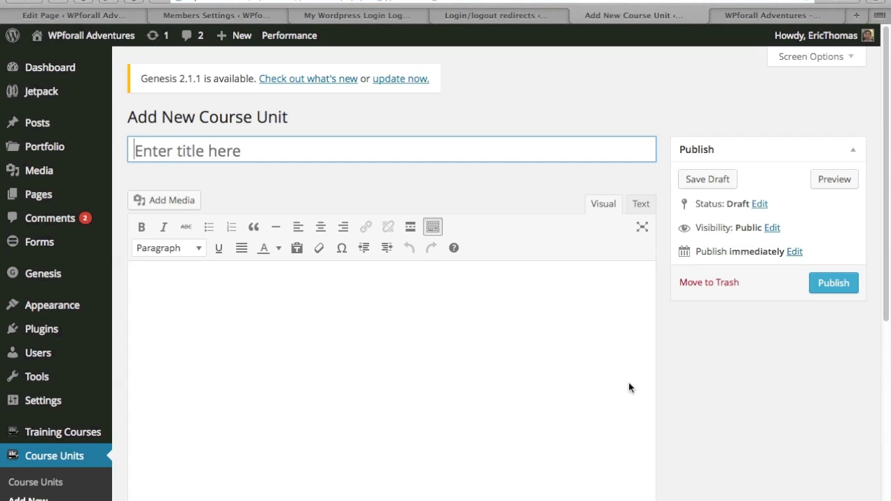
Step: Title the new unit 'Sample 3' with body text 'this is a test course unit'
text(Sample 3)
click(440, 418)
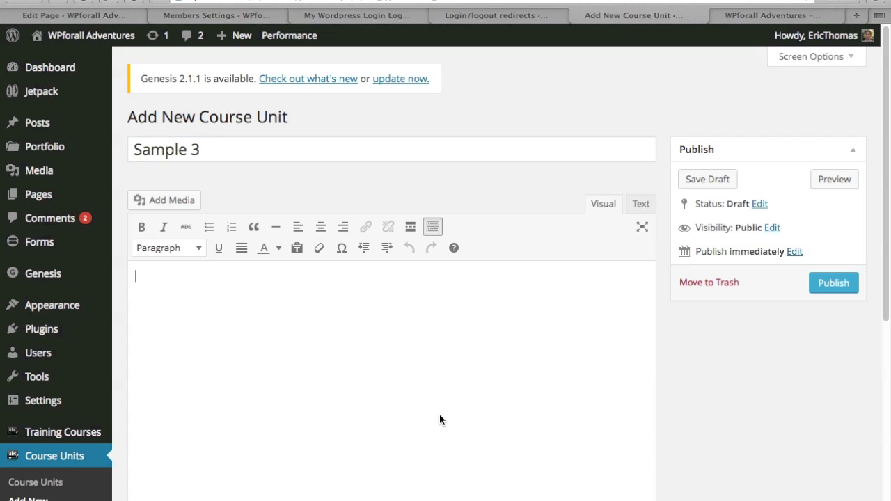
text(this is a test post)
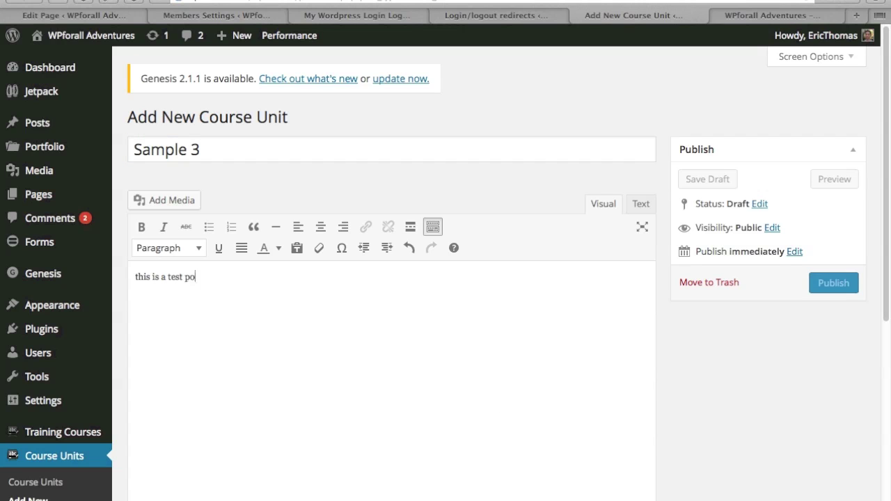
key(BackSpace)
key(BackSpace)
key(BackSpace)
key(BackSpace)
key(BackSpace)
text(cour)
key(BackSpace)
key(BackSpace)
key(BackSpace)
key(BackSpace)
text(course uni)
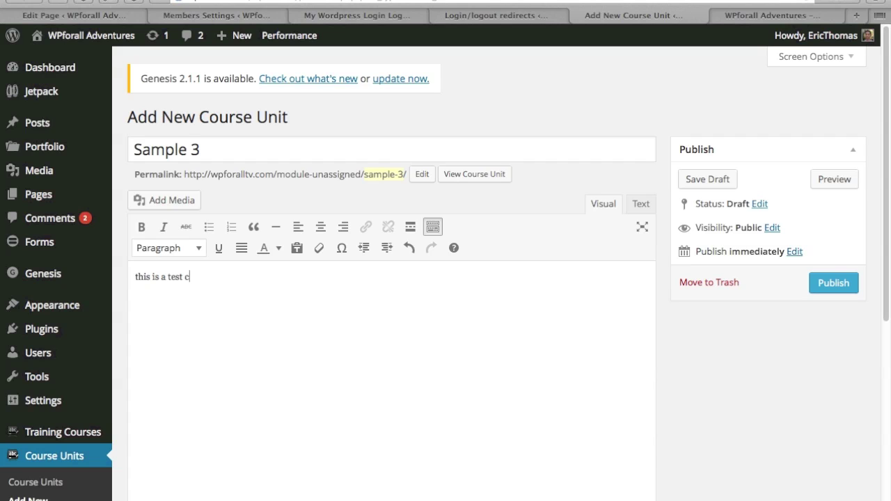
text(t)
Step: Publish the Sample 3 unit and head back to the Training Courses list
click(835, 287)
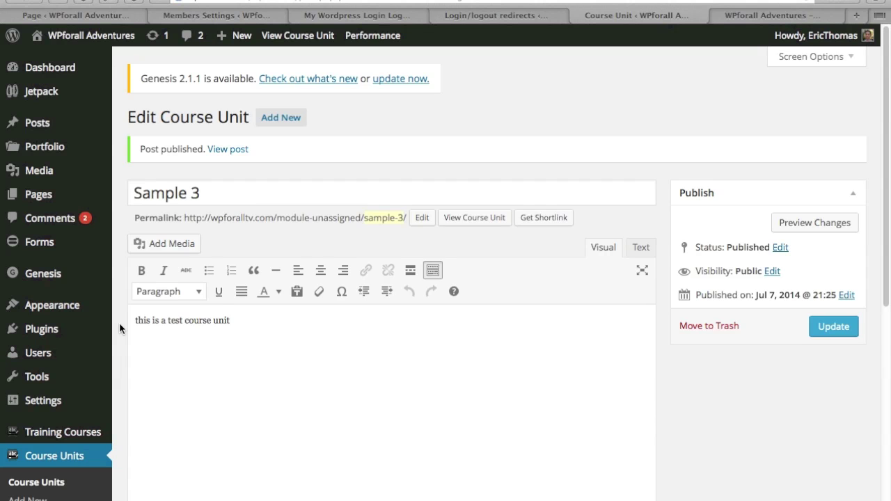
scroll(119, 322, down, 2)
mouse_move(88, 373)
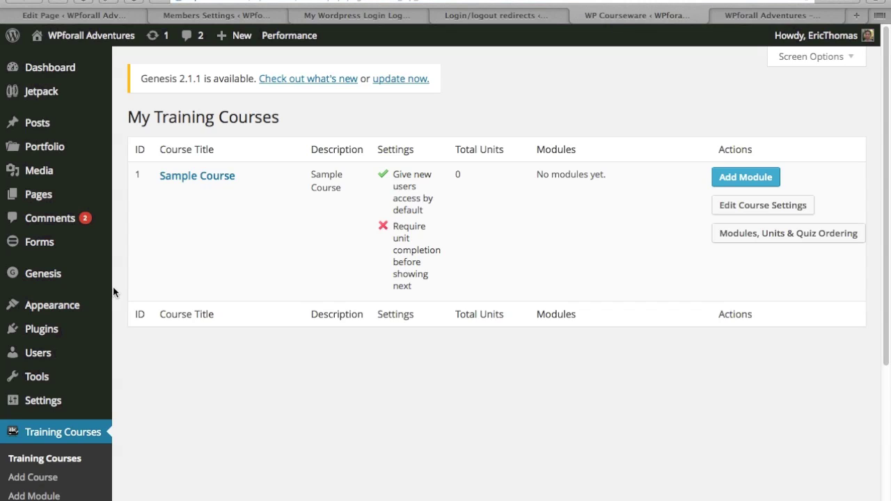
Step: Confirm Sample Course has no modules in its ordering view, then open the Add Module form
click(731, 233)
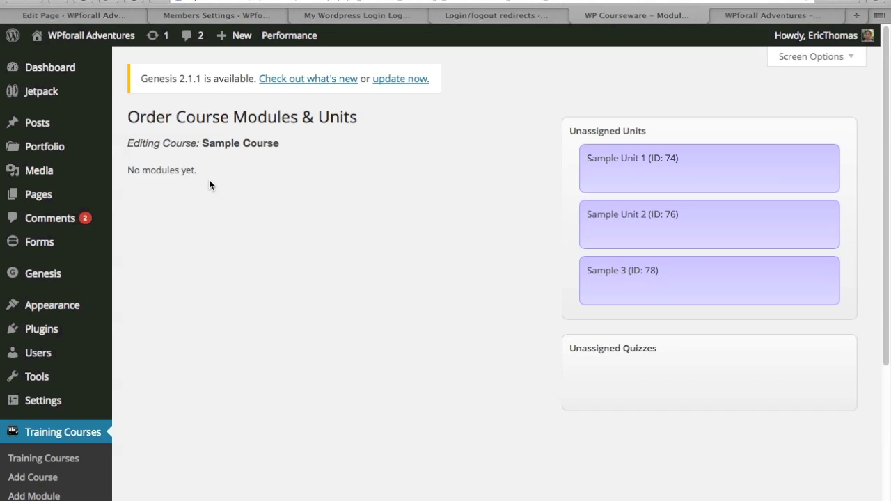
drag(188, 169, 128, 169)
click(270, 225)
scroll(230, 291, down, 2)
click(33, 417)
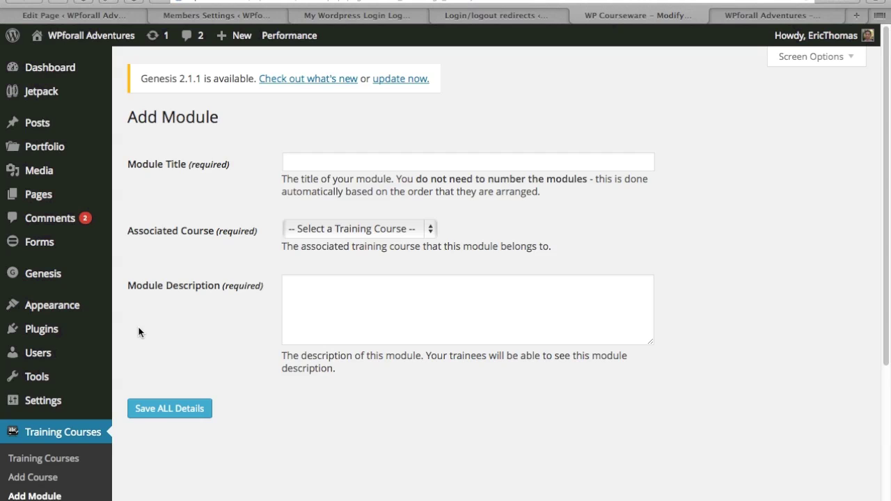
Step: Enter the module title 'Module 1', associate it with Sample Course, and add the description 'sample'
click(334, 167)
text(Part)
key(BackSpace)
key(BackSpace)
key(BackSpace)
key(BackSpace)
text(Module 1)
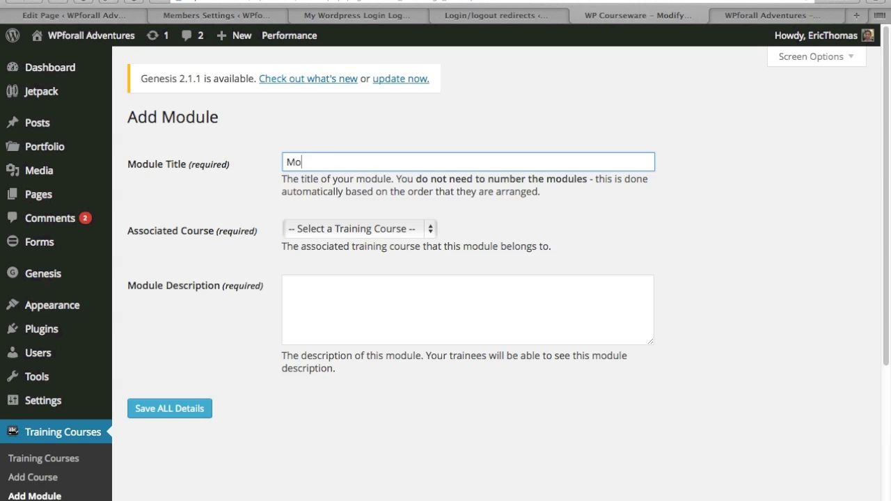
click(403, 228)
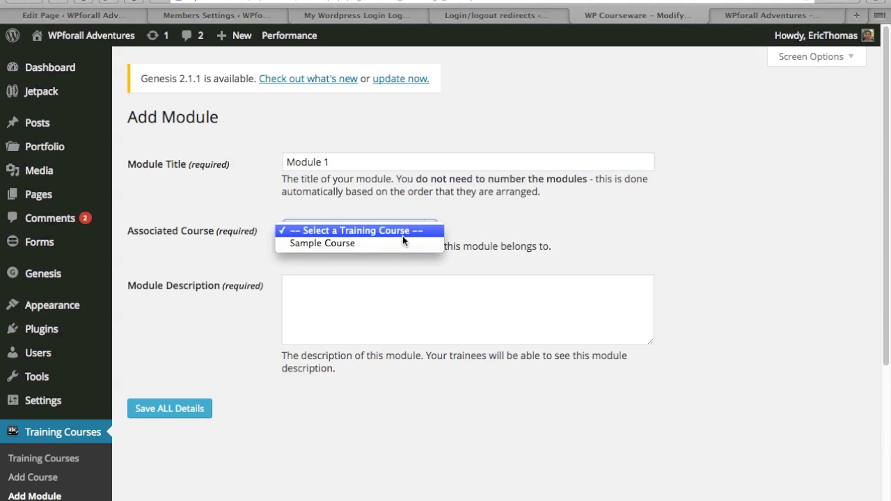
key(Return)
click(397, 288)
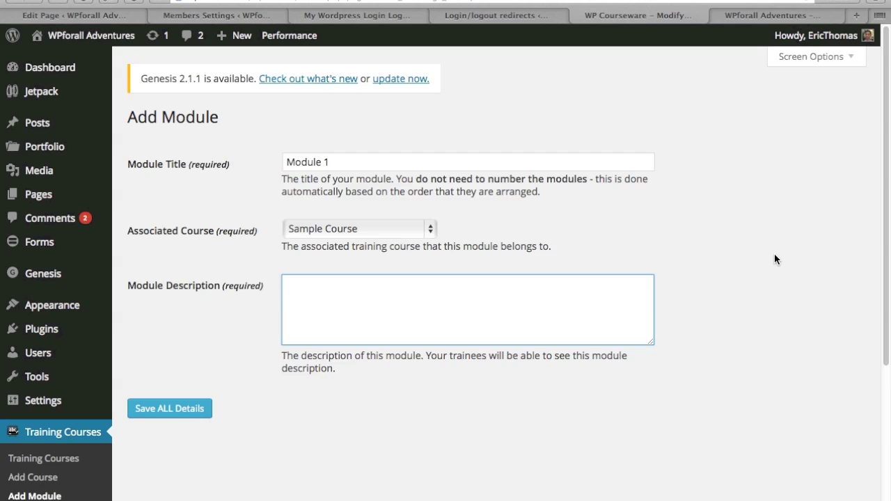
text(sample)
click(656, 244)
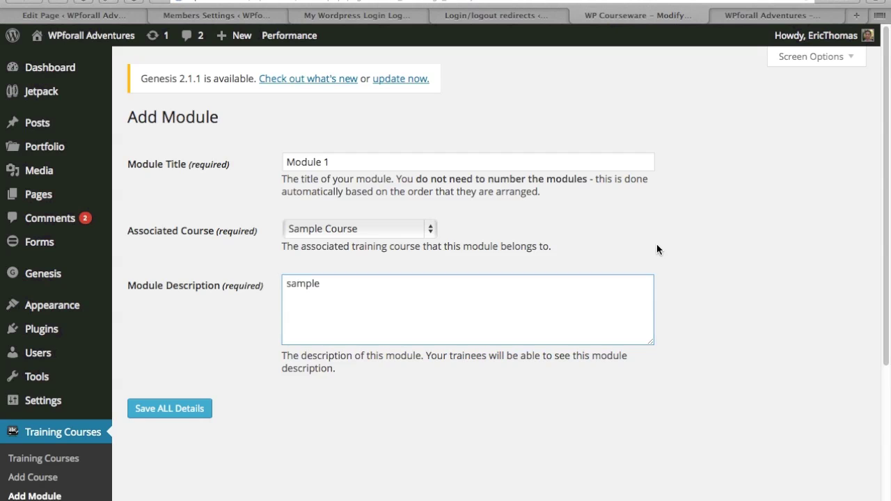
Step: Save the Module 1 details and return to the Training Courses list
click(174, 409)
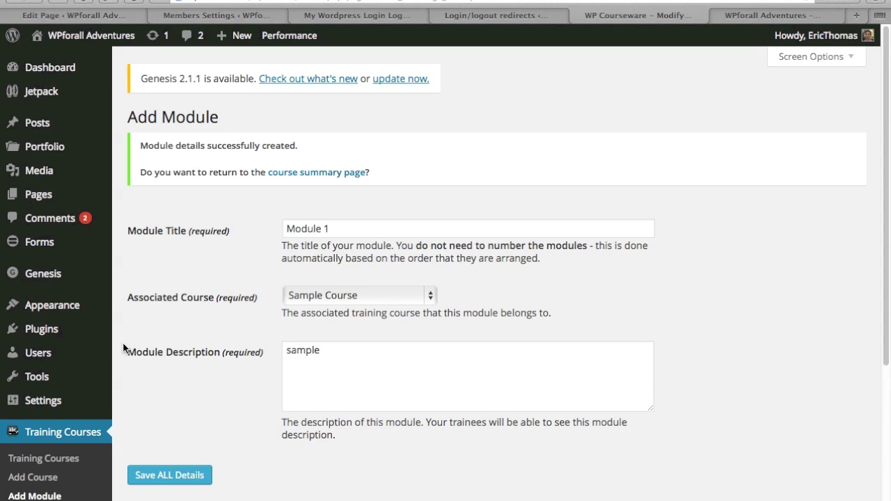
scroll(122, 344, down, 3)
click(56, 332)
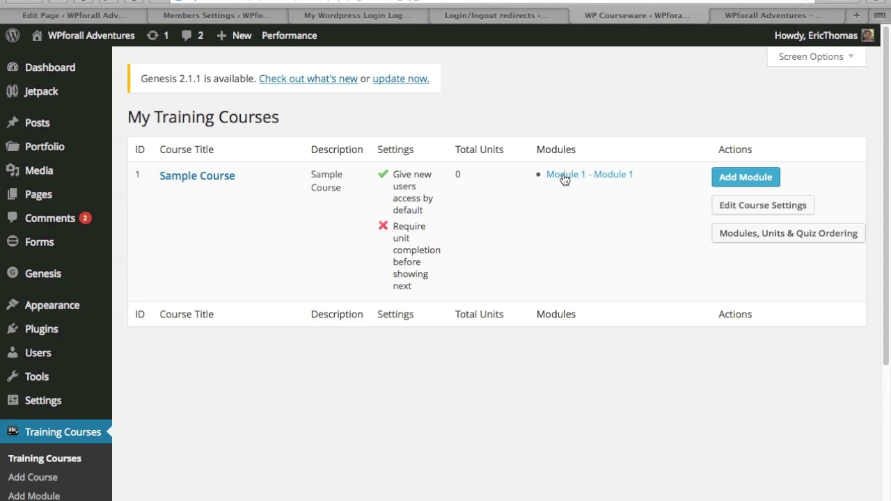
Step: Place Sample Unit 1, Sample Unit 2 and Sample 3 in Module 1 and save the ordering
click(736, 234)
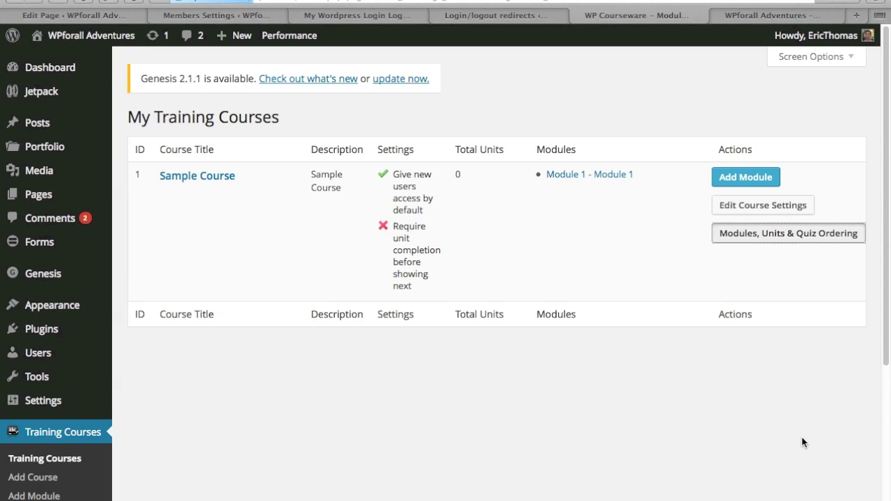
drag(663, 183, 271, 212)
drag(706, 173, 299, 288)
drag(651, 183, 247, 356)
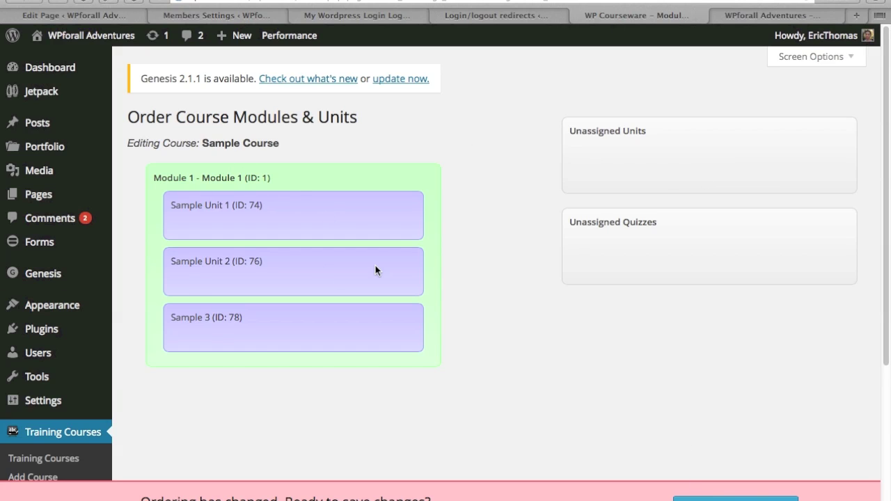
click(736, 499)
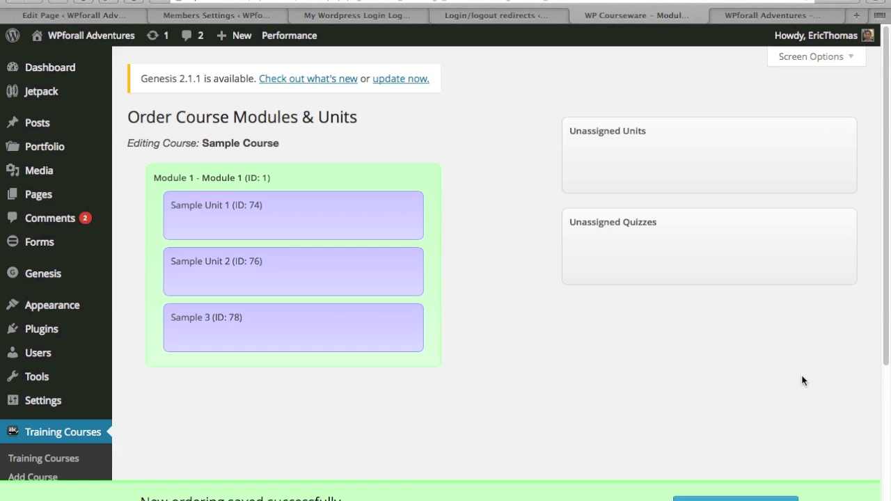
click(42, 458)
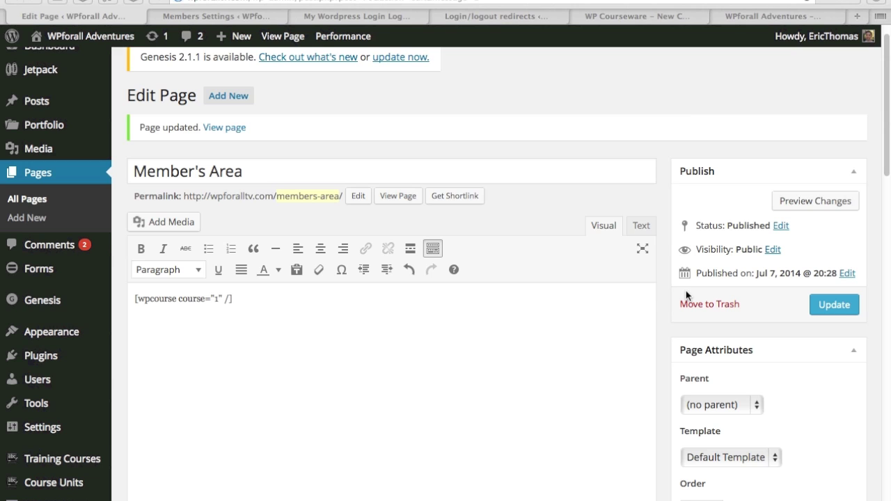
Step: Select the [wpcourse course="1" /] shortcode line and update the Member's Area page
scroll(664, 304, down, 1)
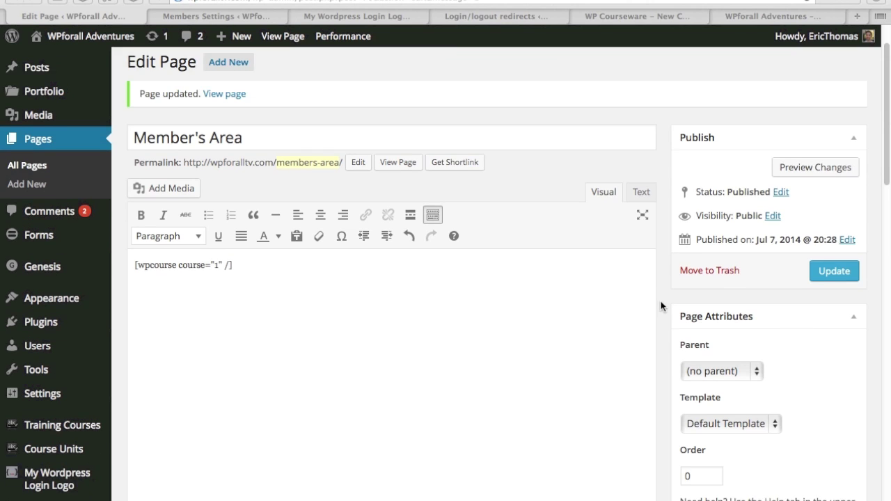
scroll(660, 305, up, 2)
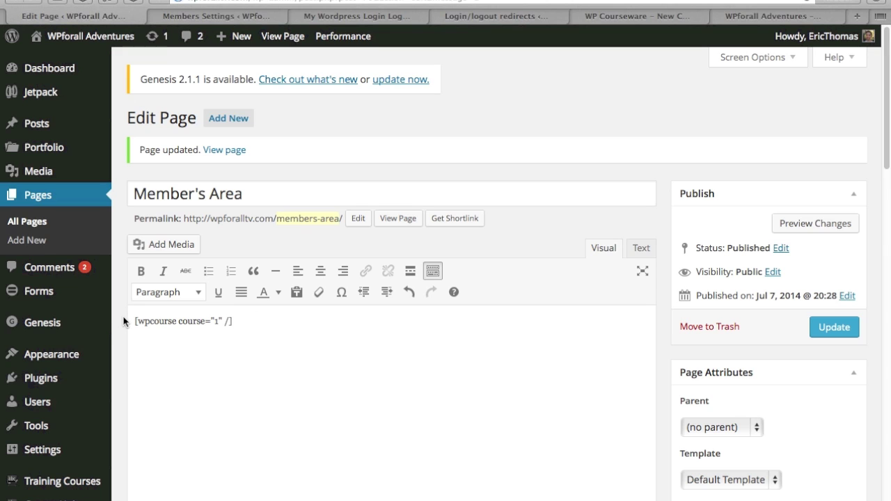
drag(134, 321, 225, 321)
triple_click(183, 318)
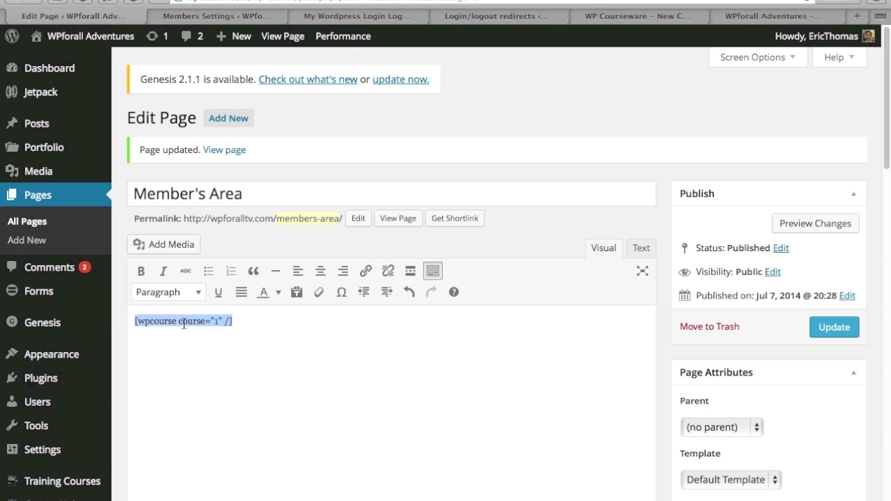
click(833, 327)
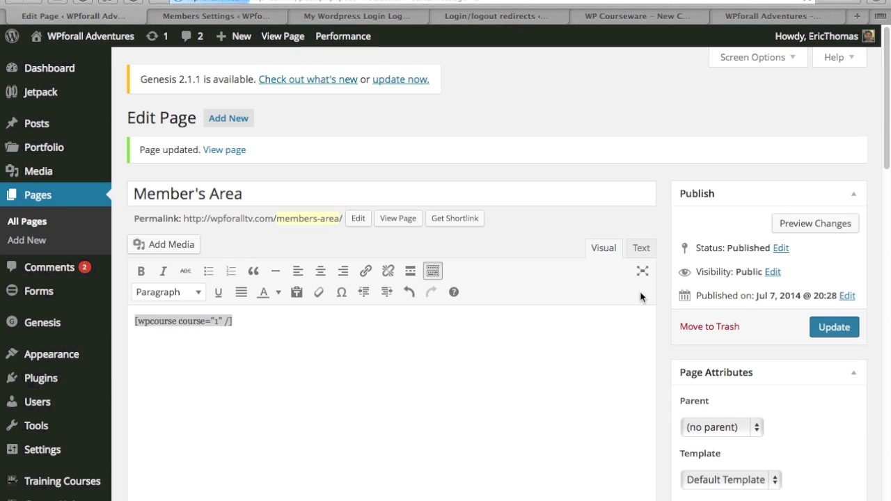
right_click(410, 221)
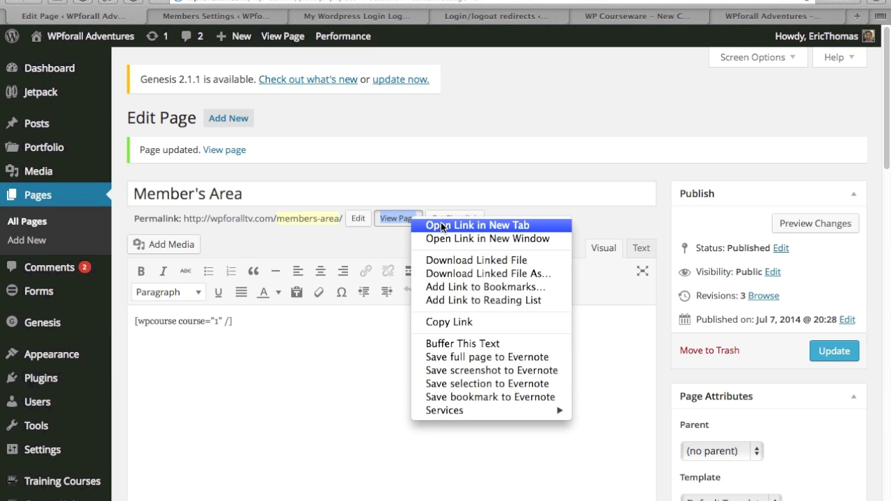
Step: View the live Member's Area page's Module 1 table in a new tab, then return to the editor
click(430, 223)
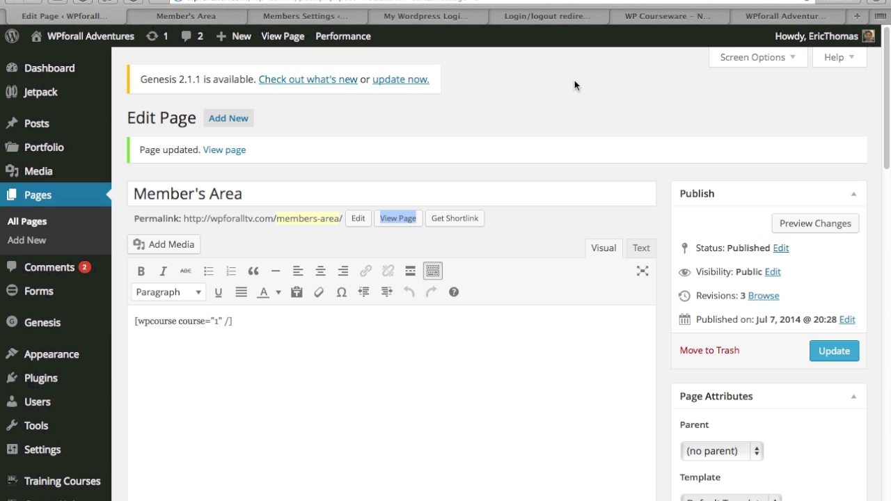
click(216, 15)
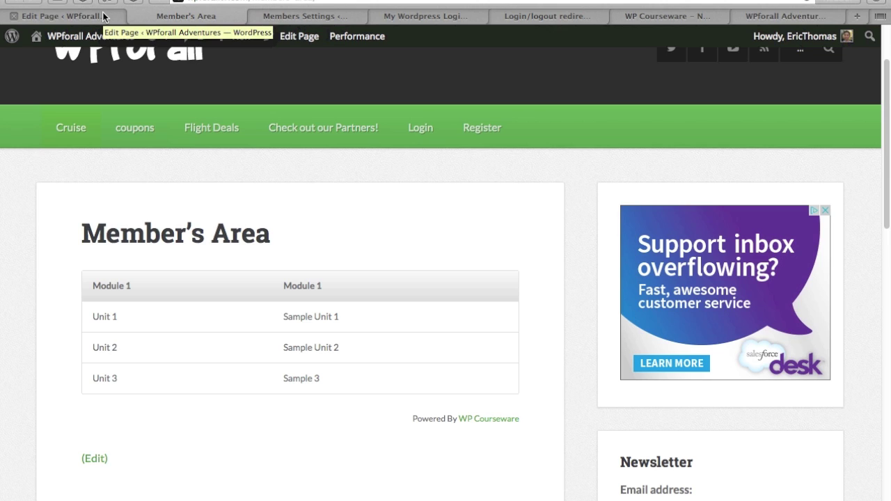
click(102, 16)
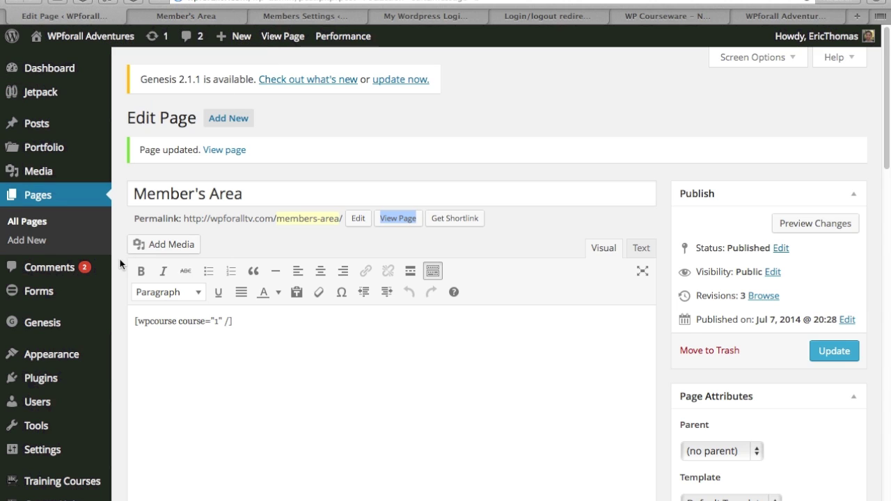
Step: Give the admin user access to Sample Course, save, and switch to the Member's Area tab
mouse_move(68, 411)
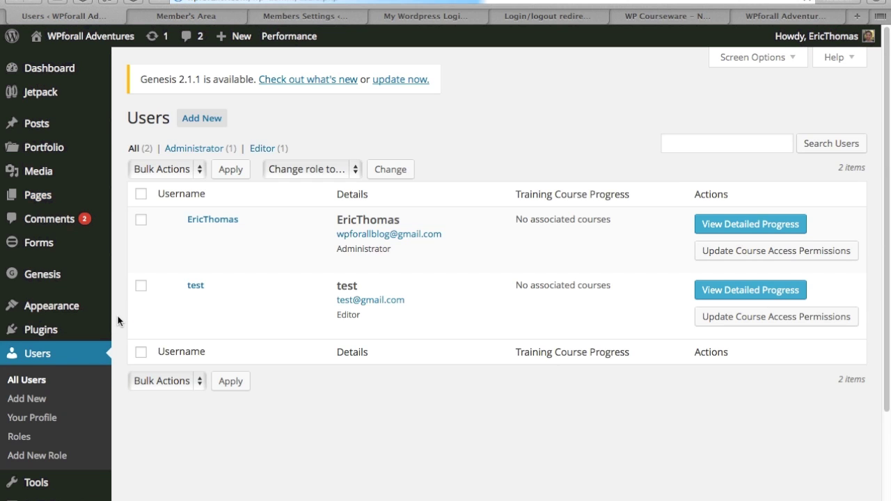
click(737, 255)
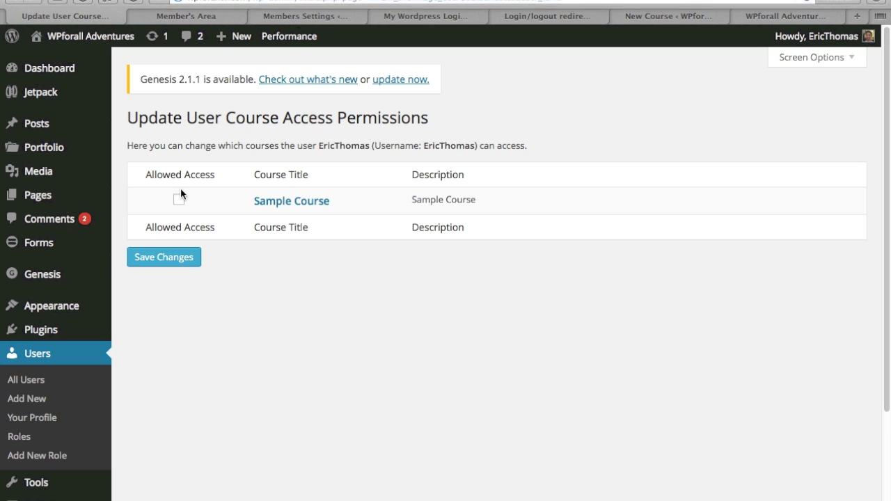
click(179, 200)
click(190, 258)
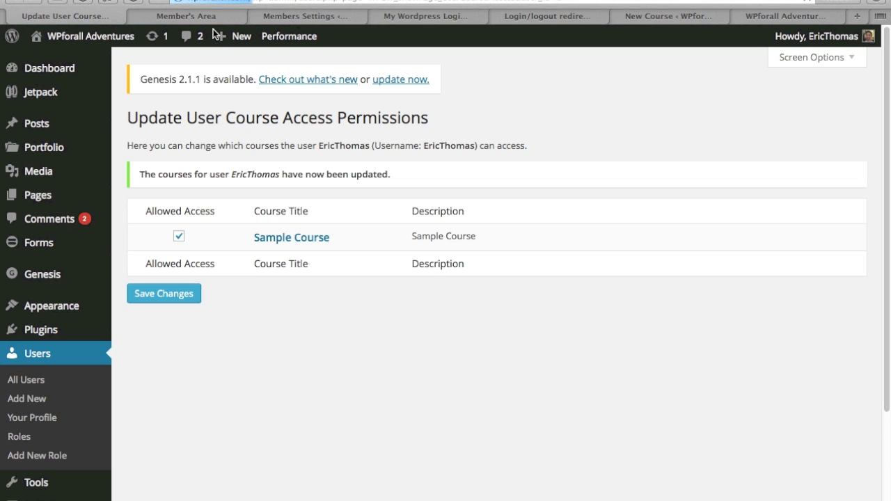
click(213, 16)
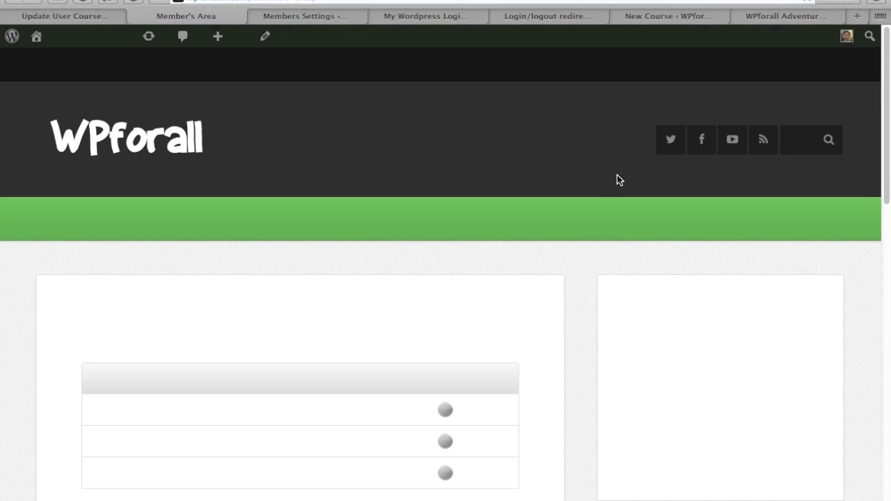
Step: Open the Sample Unit 1 lesson from the course table, scroll through it, and go back
scroll(582, 259, down, 3)
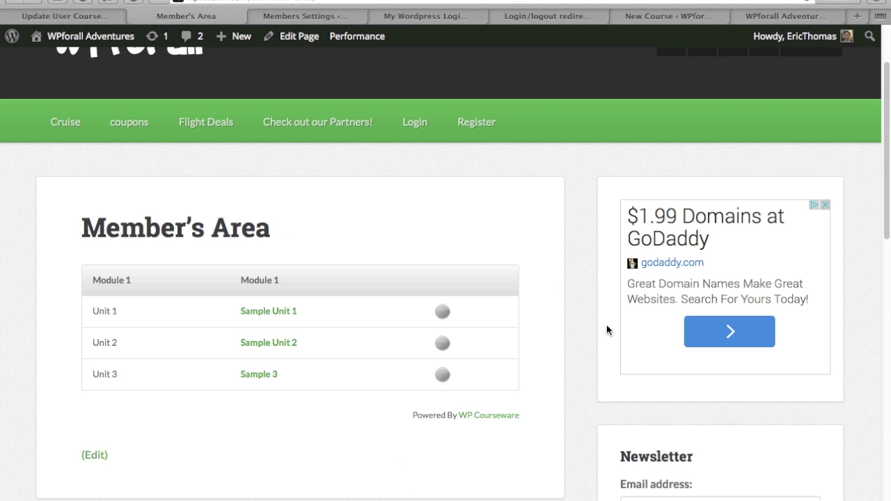
click(254, 314)
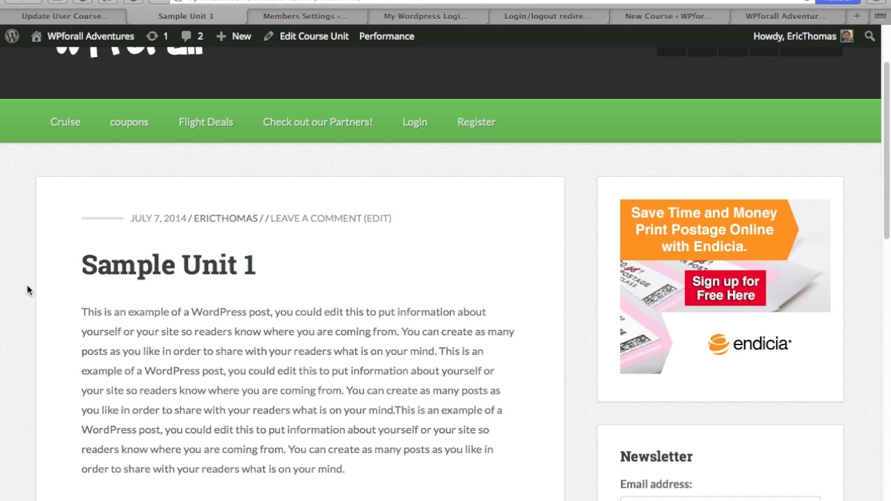
scroll(28, 288, down, 5)
scroll(303, 239, down, 10)
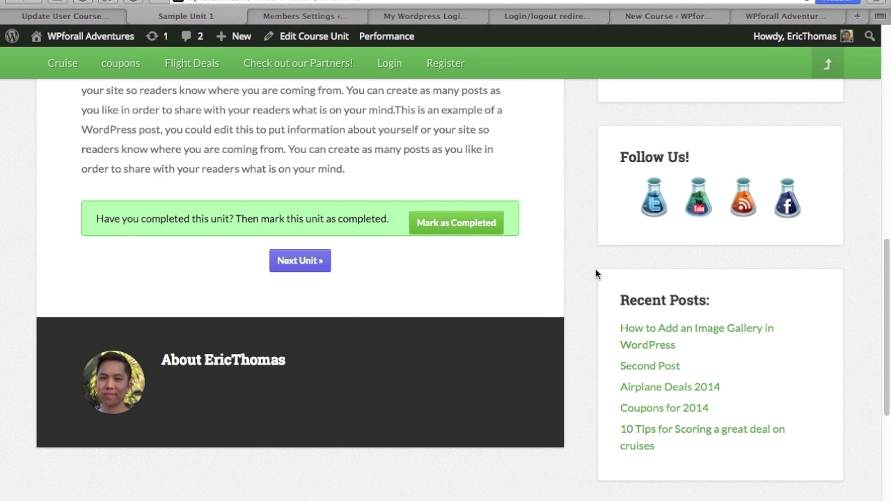
scroll(595, 269, up, 15)
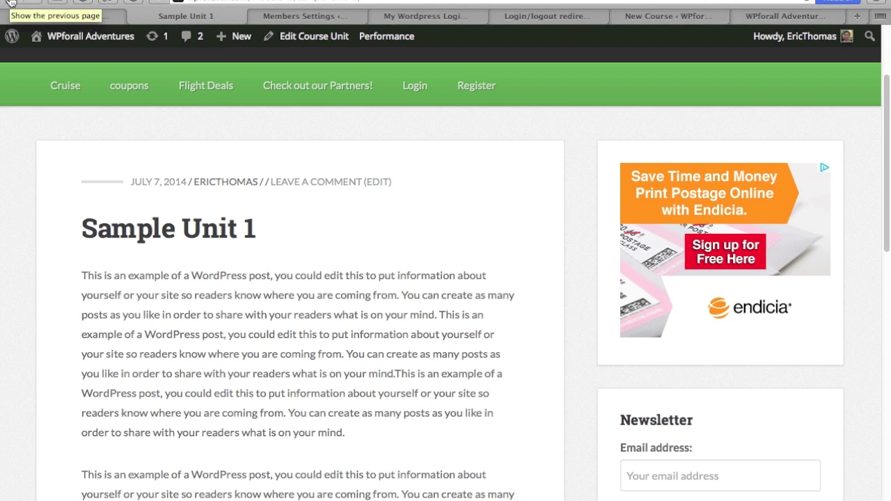
click(11, 2)
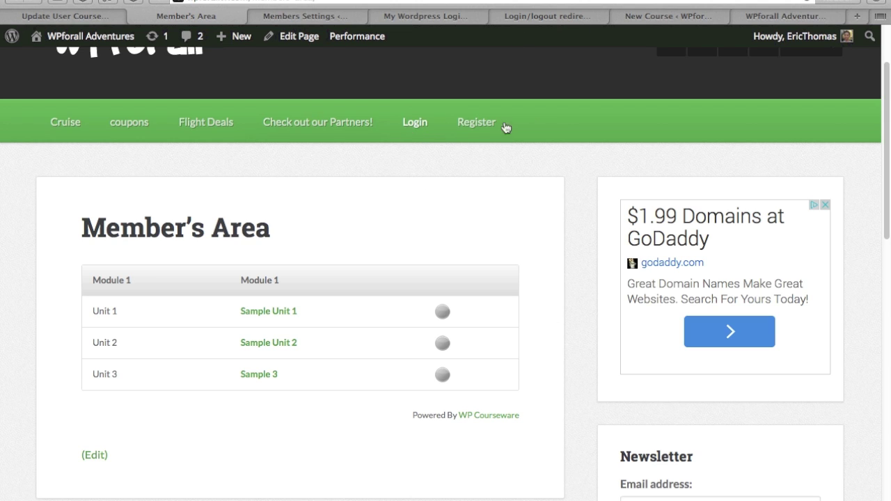
Step: Scroll up on the Member's Area page showing the Module 1 course table
scroll(605, 237, up, 3)
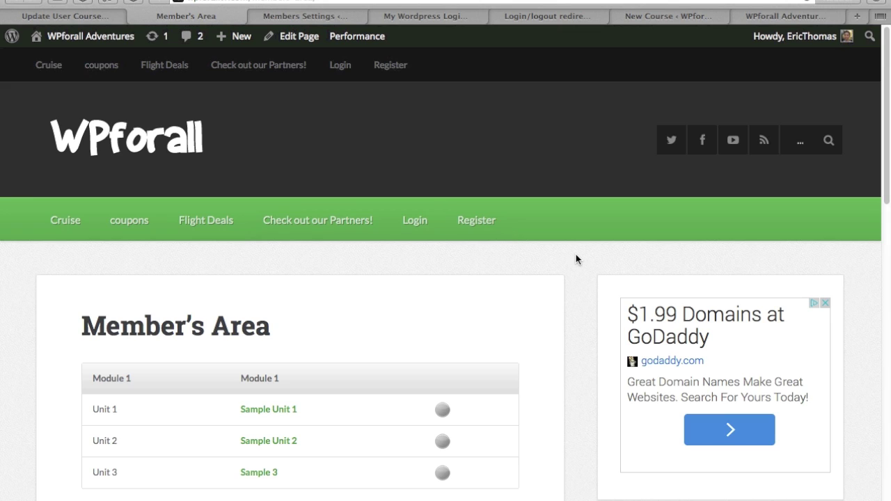
Step: Go to Appearance > Menus and expand the Login and Register custom link items
click(63, 15)
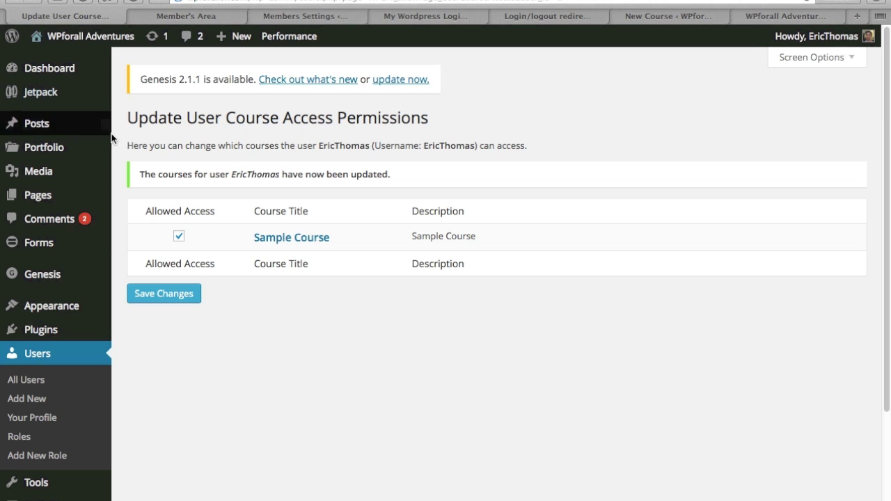
mouse_move(94, 313)
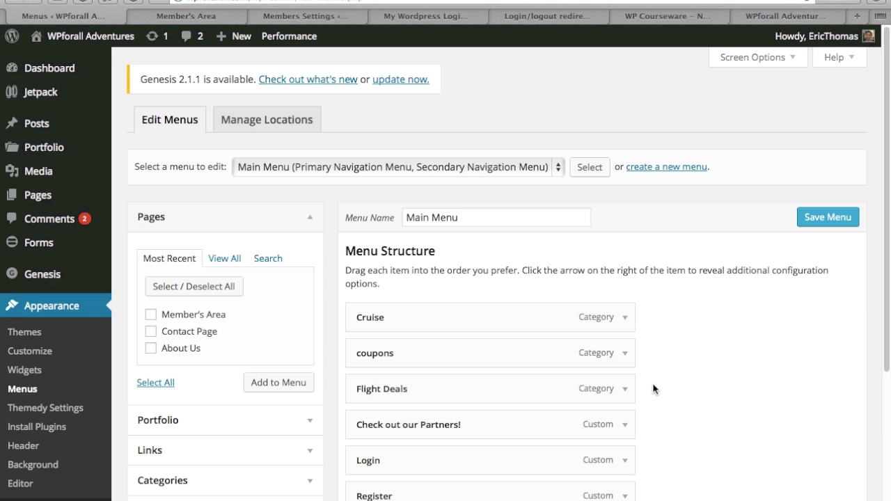
scroll(689, 366, down, 2)
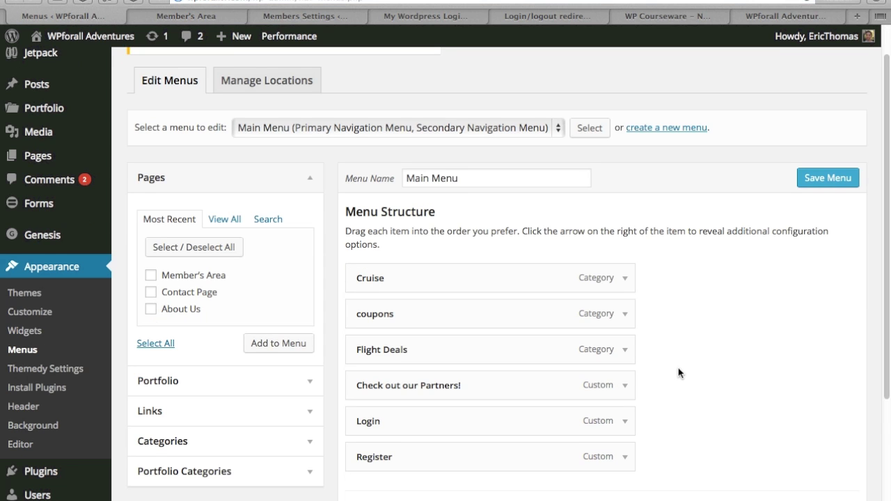
click(624, 392)
scroll(699, 398, down, 2)
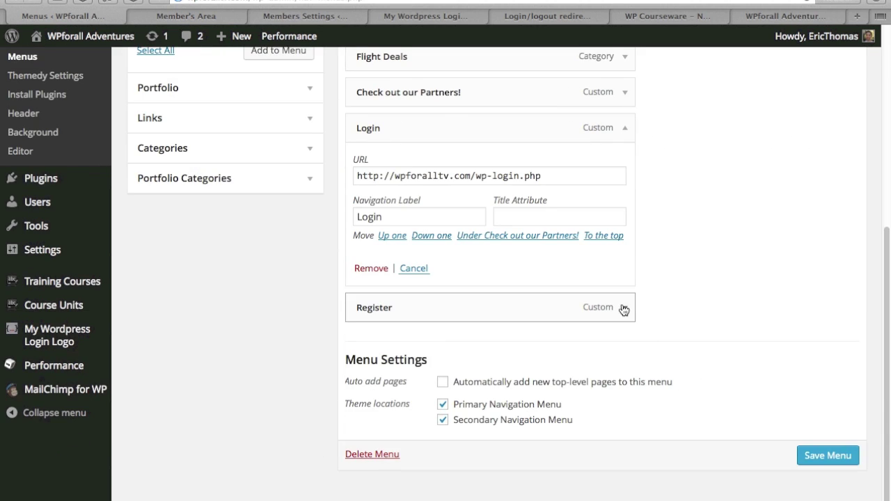
click(624, 306)
click(204, 131)
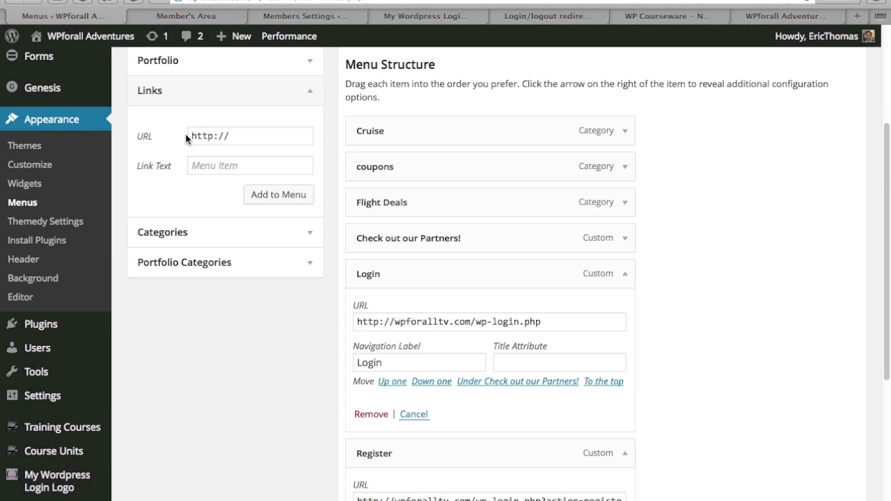
click(296, 104)
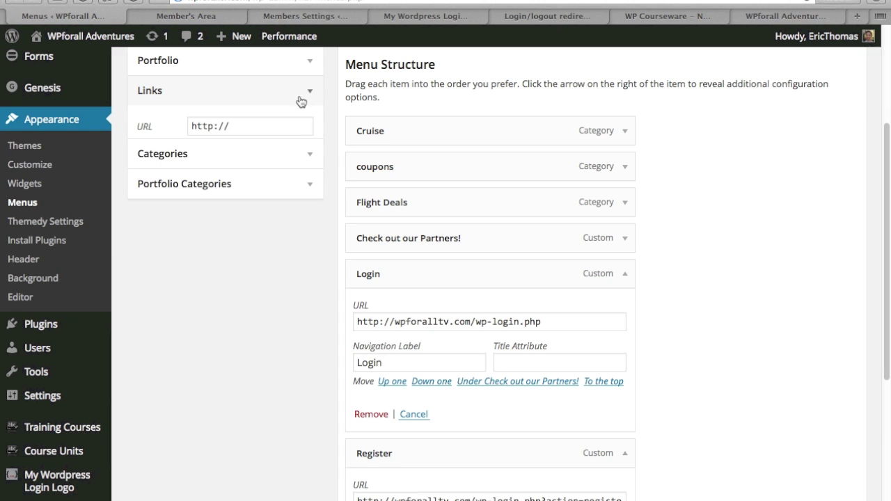
Step: Select the Login URL and the wp-login.php?action=register part of the Register URL
triple_click(441, 321)
scroll(646, 309, down, 3)
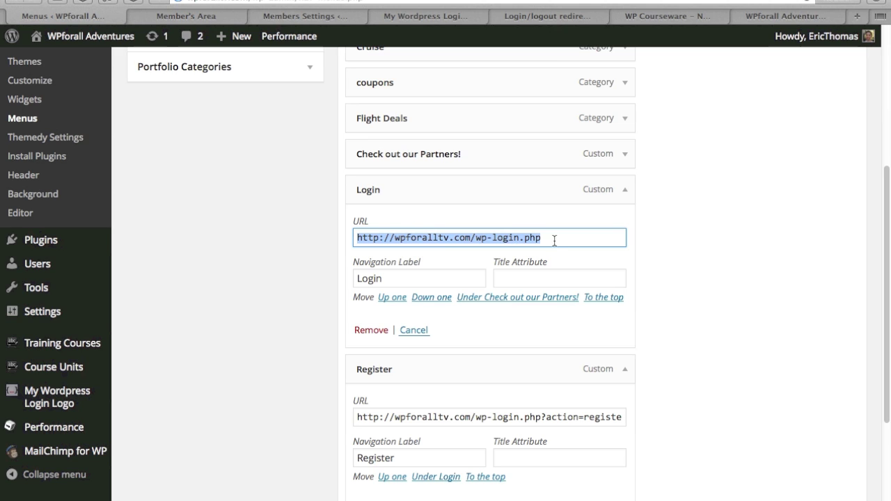
click(477, 416)
drag(477, 416, 666, 415)
click(680, 411)
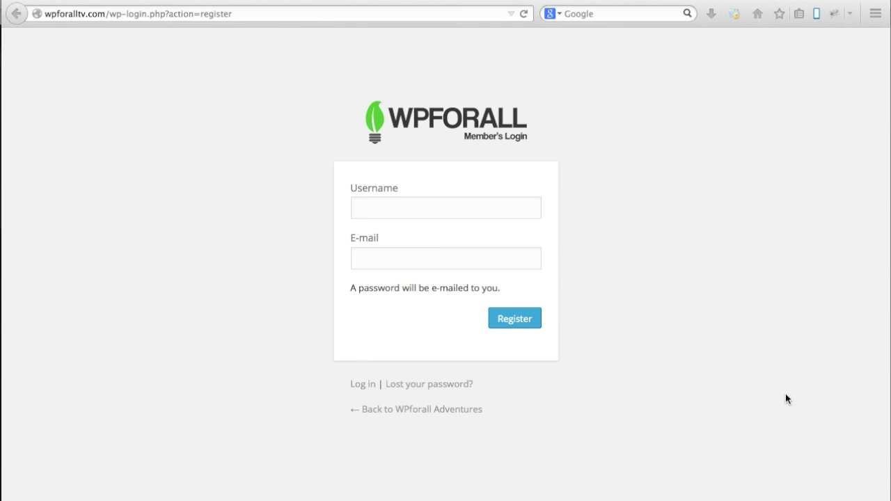
Step: Preview the site's registration page and then its login page
click(424, 217)
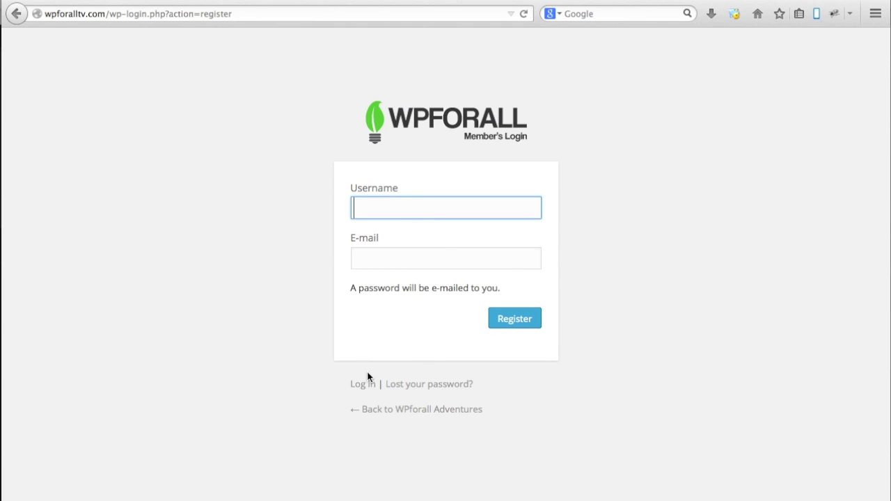
click(217, 13)
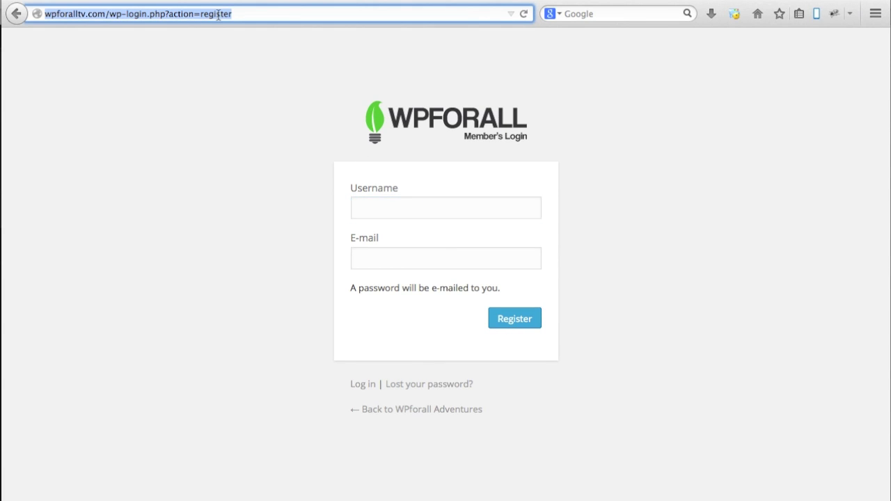
click(367, 386)
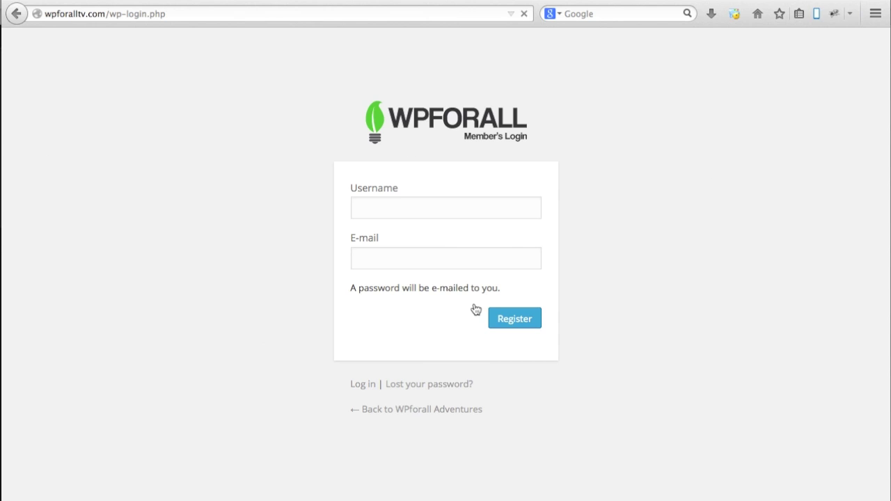
click(164, 16)
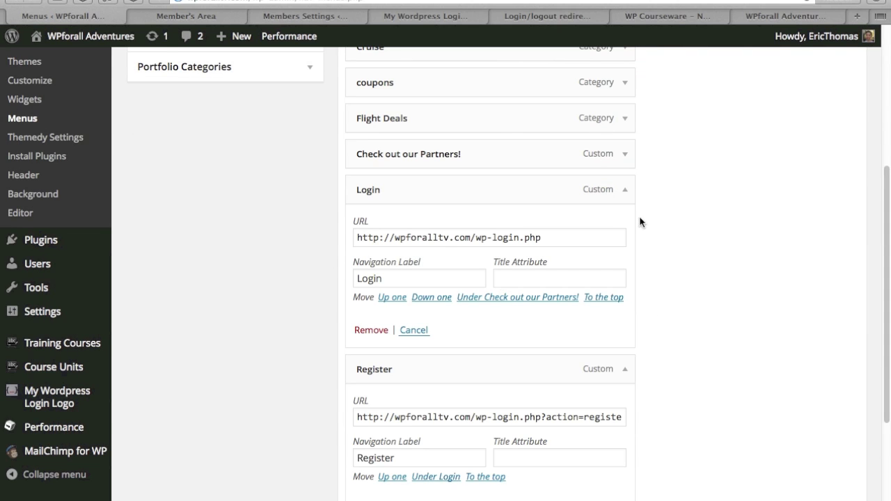
Step: Collapse the Login and Register menu items on the Menus screen
click(624, 189)
click(628, 223)
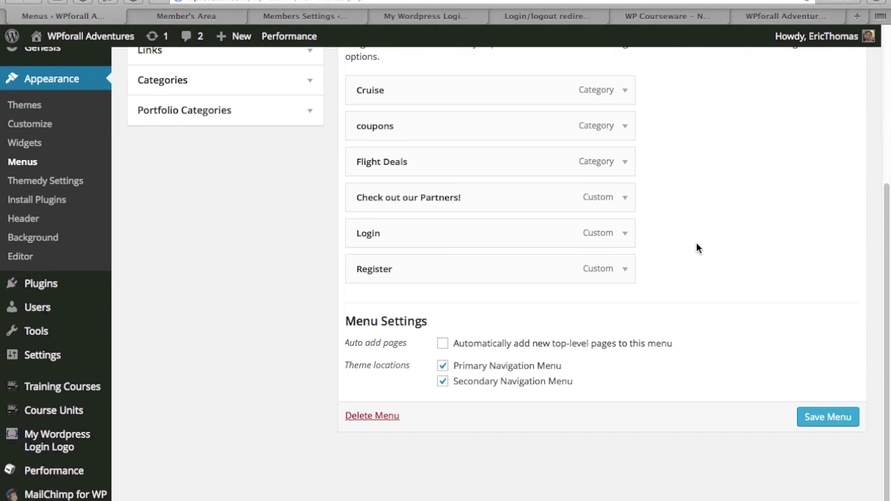
scroll(695, 248, up, 5)
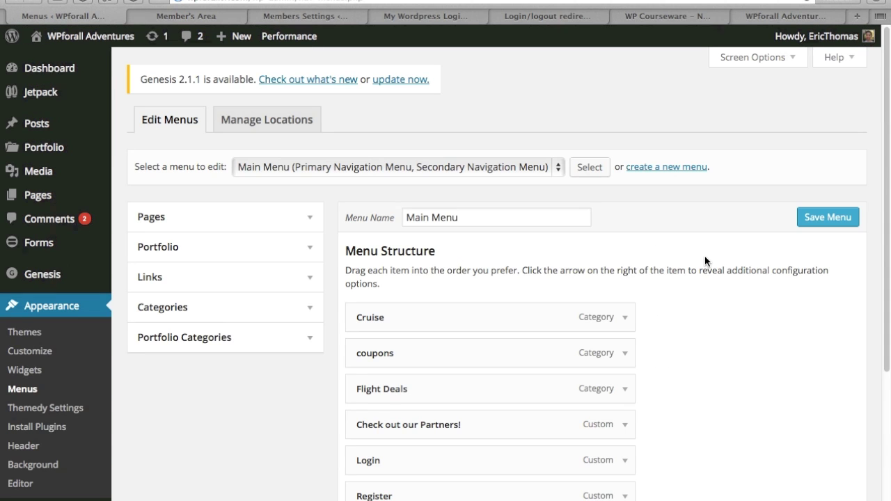